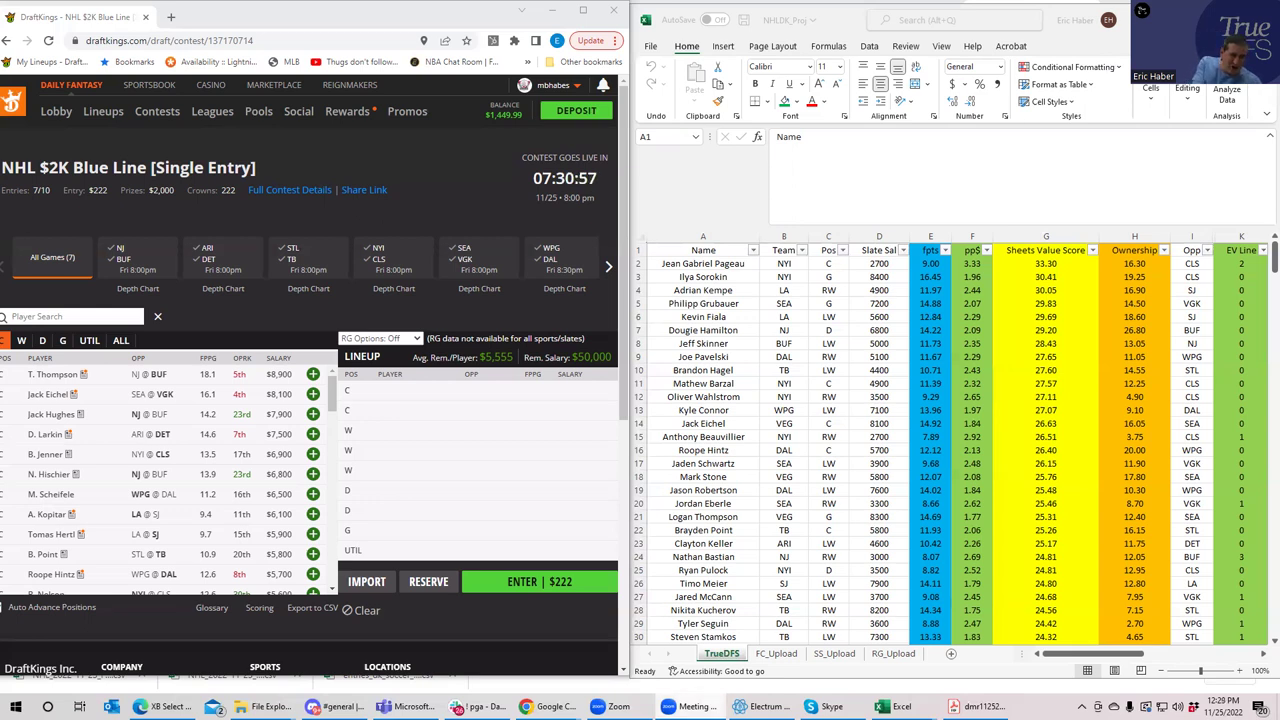
click(1117, 654)
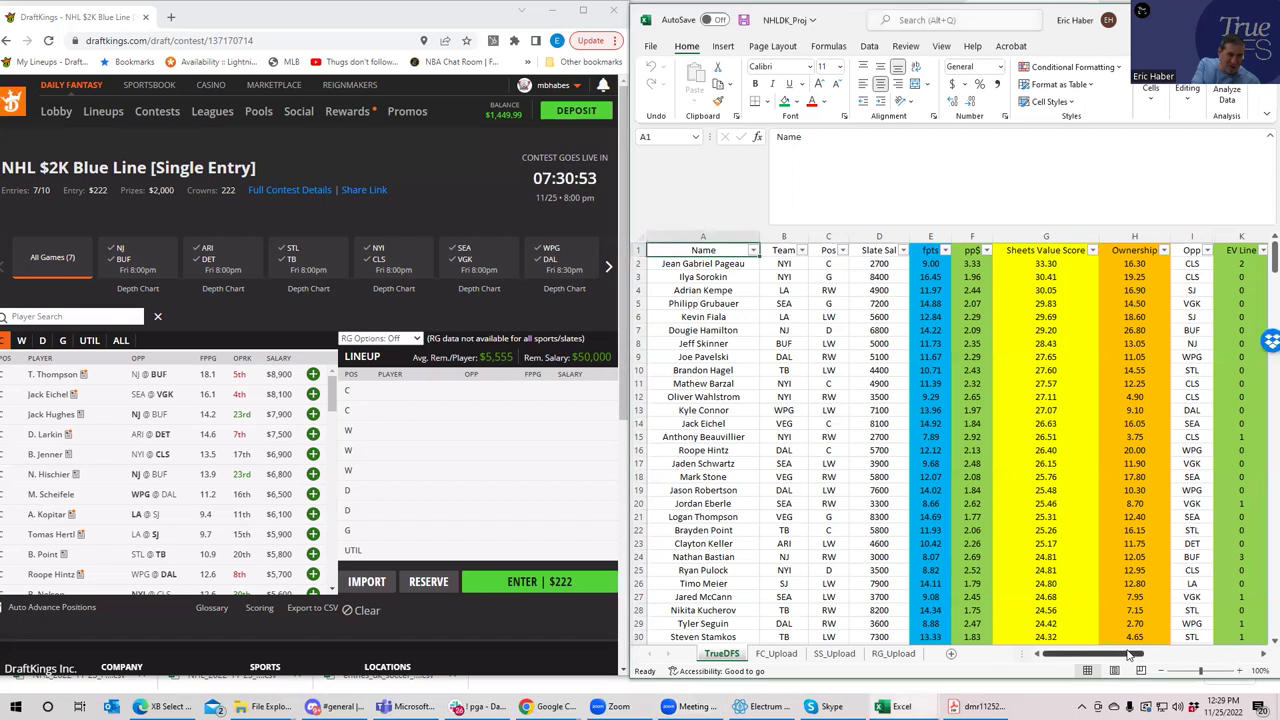
drag(1128, 654, 1156, 654)
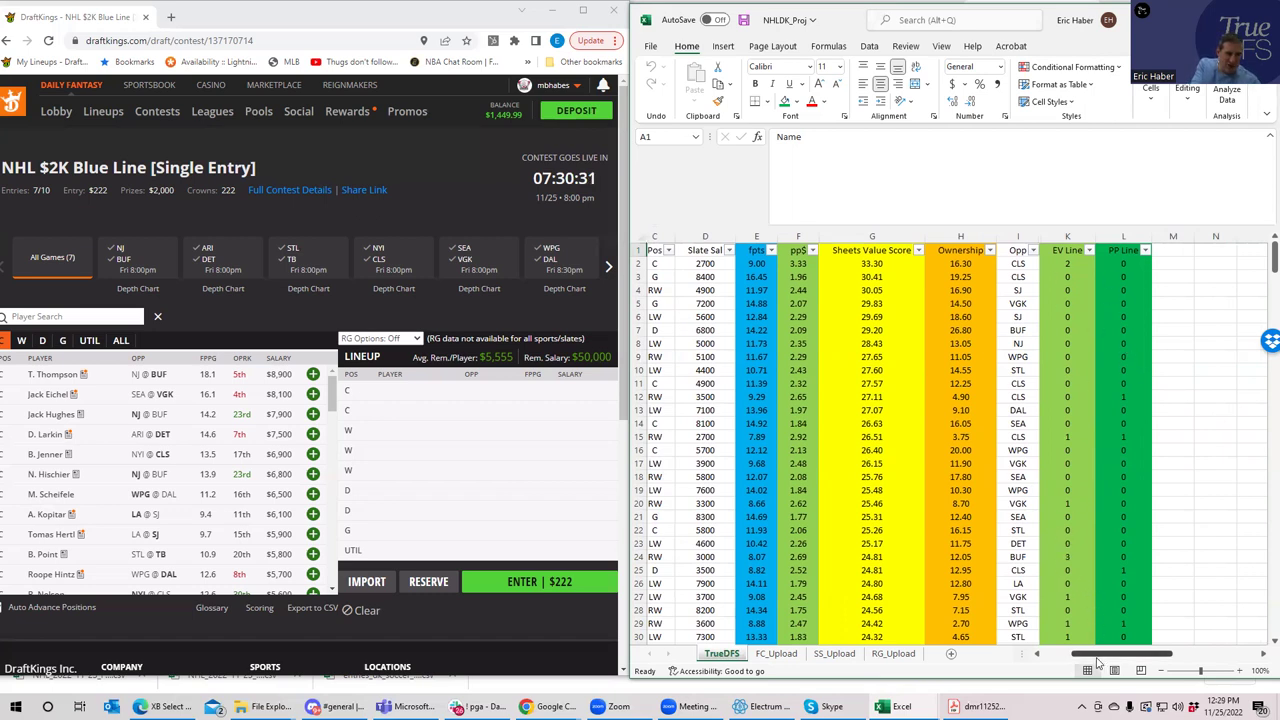
drag(1097, 663, 1098, 656)
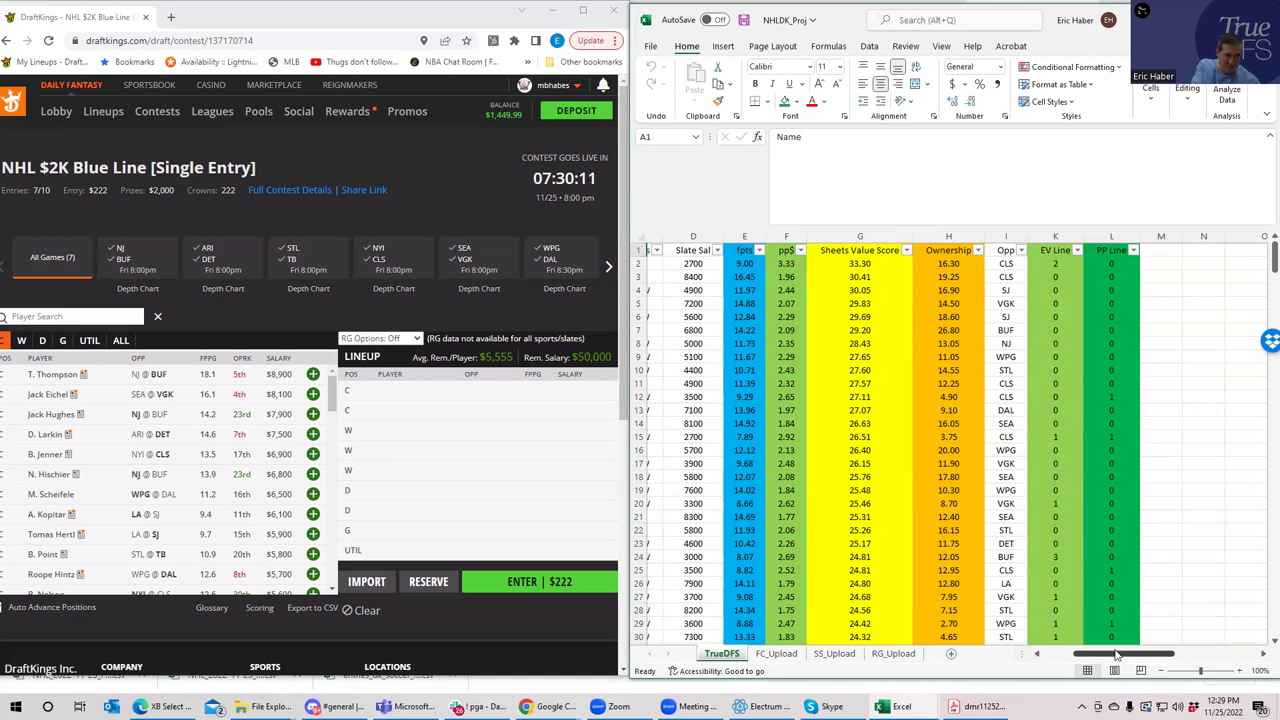
drag(1108, 656, 1078, 660)
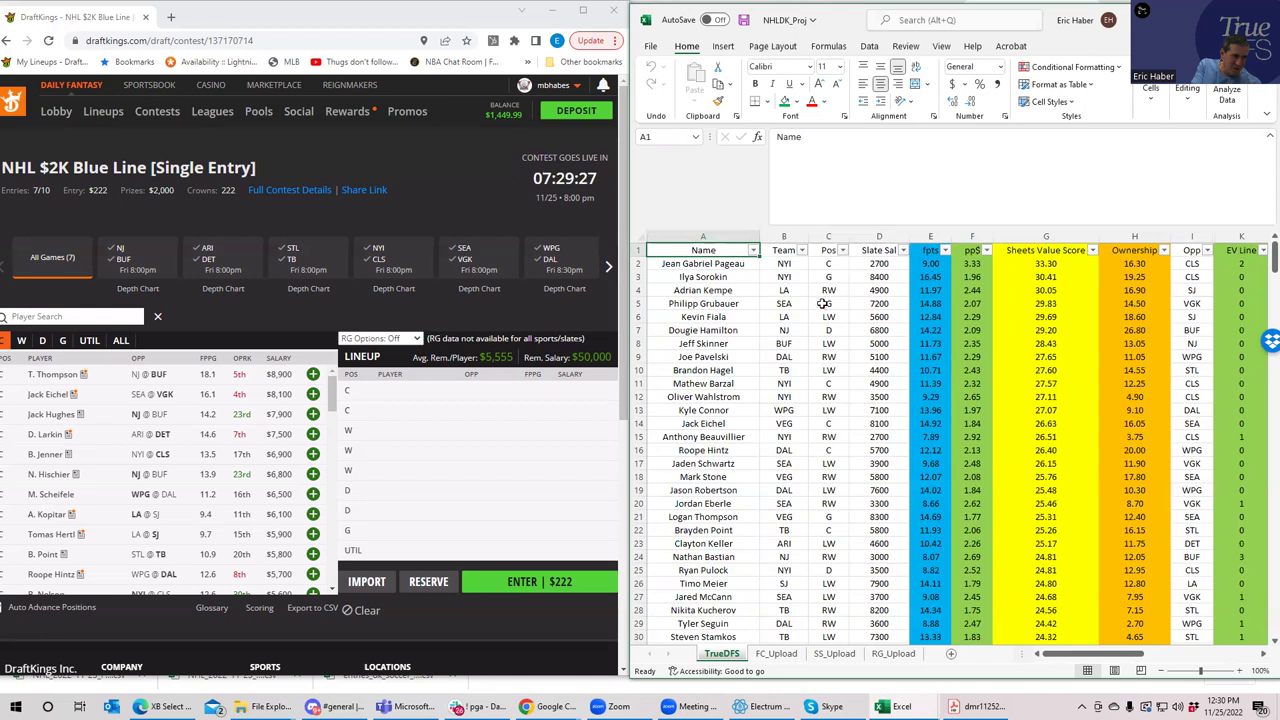
Step: Check Grubauer in the projections and add P. Grubauer as goalie, leaving $42,800
click(822, 304)
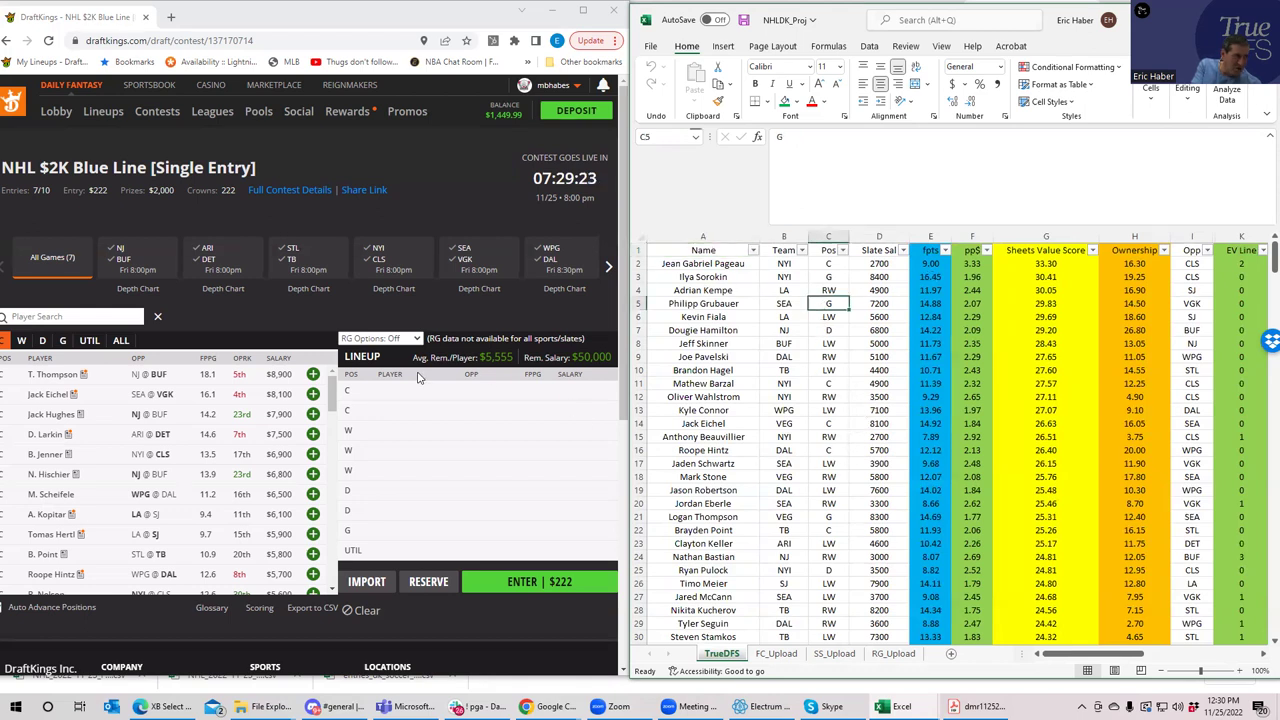
click(38, 316)
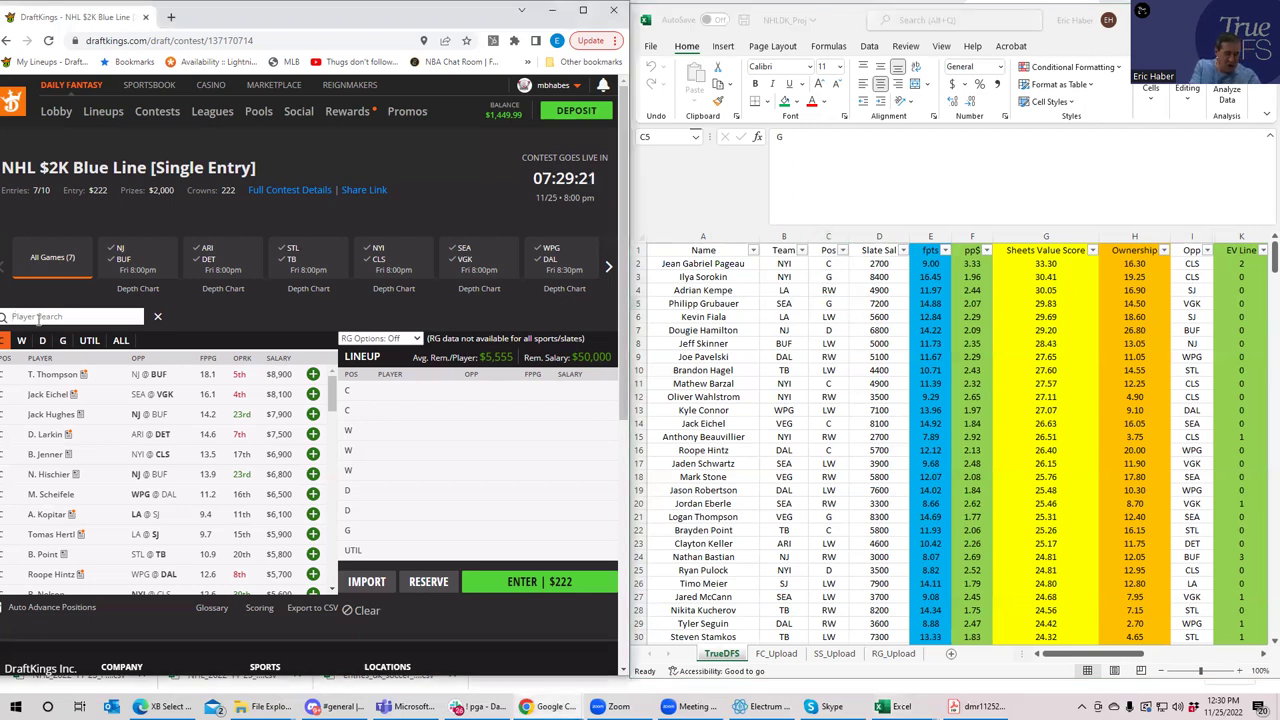
text(GRU)
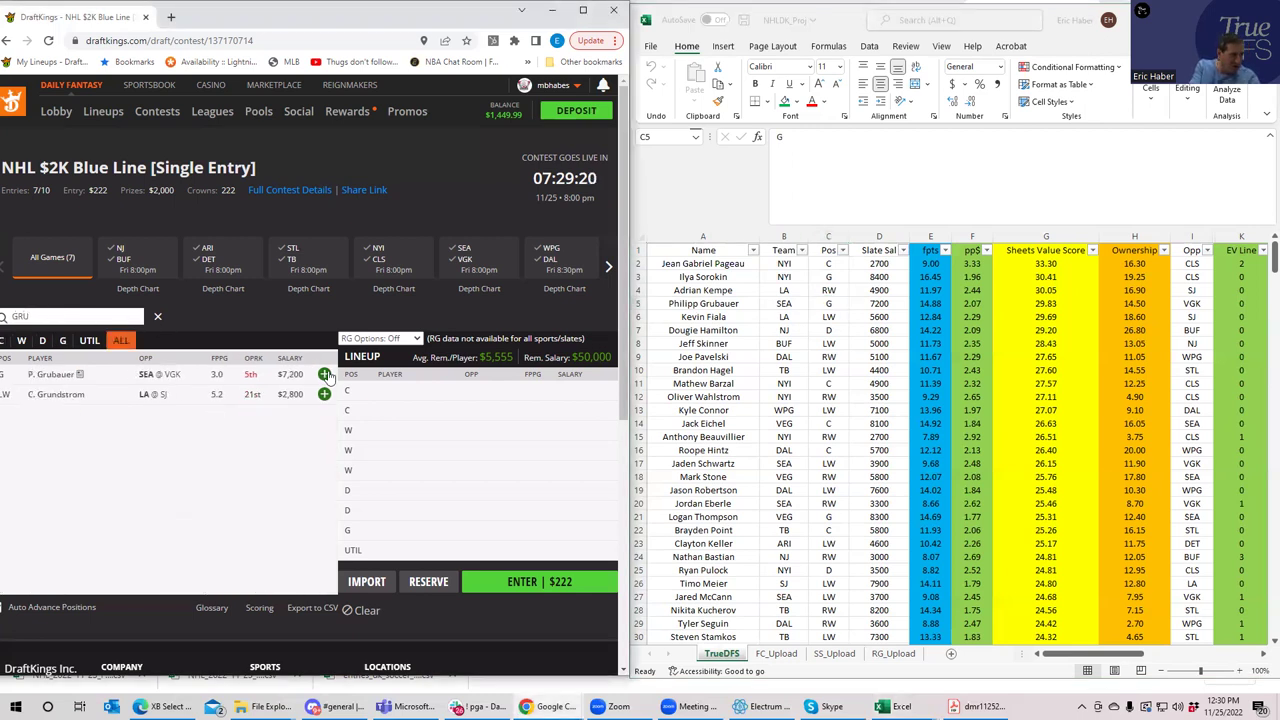
click(324, 375)
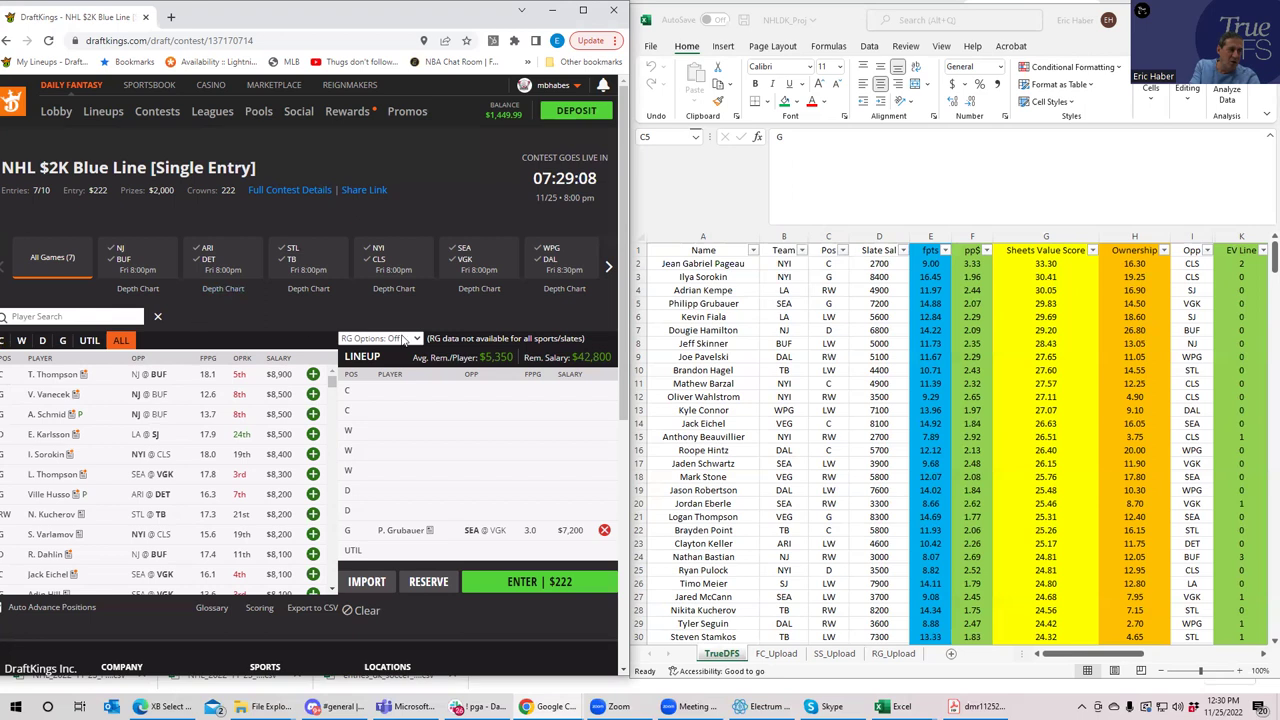
click(682, 262)
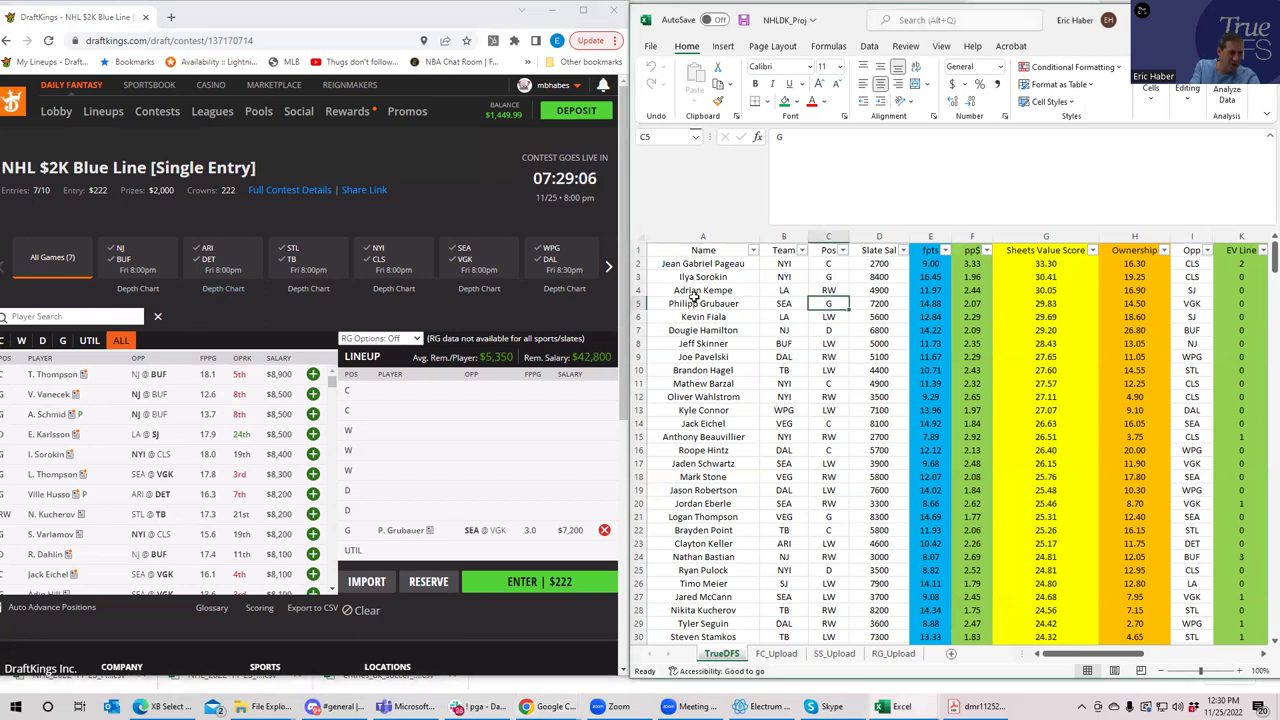
drag(685, 262, 768, 490)
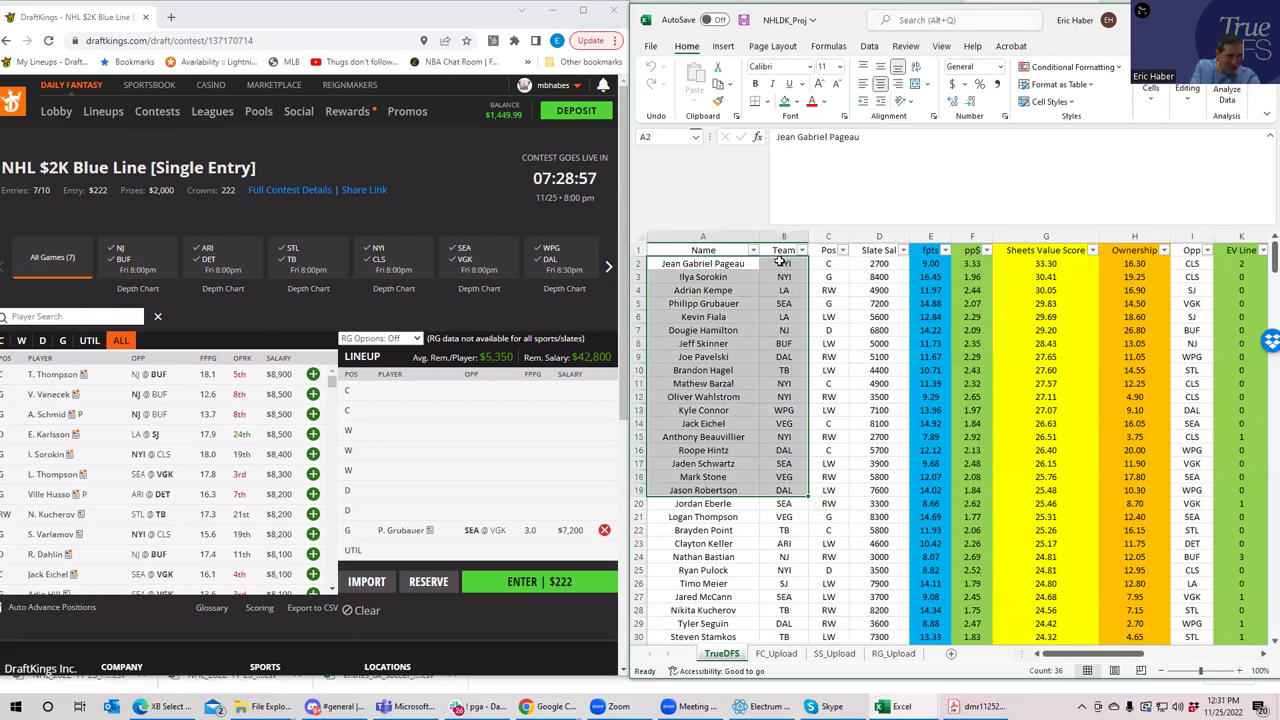
click(790, 381)
click(784, 396)
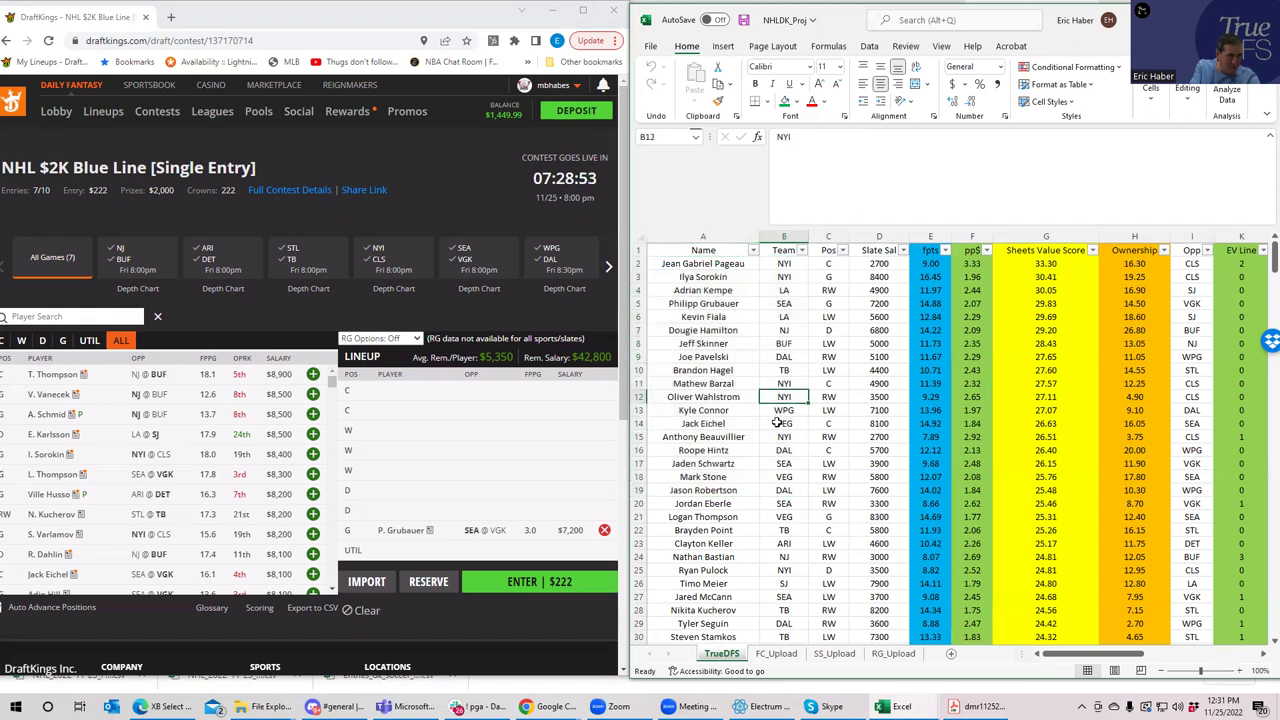
click(777, 435)
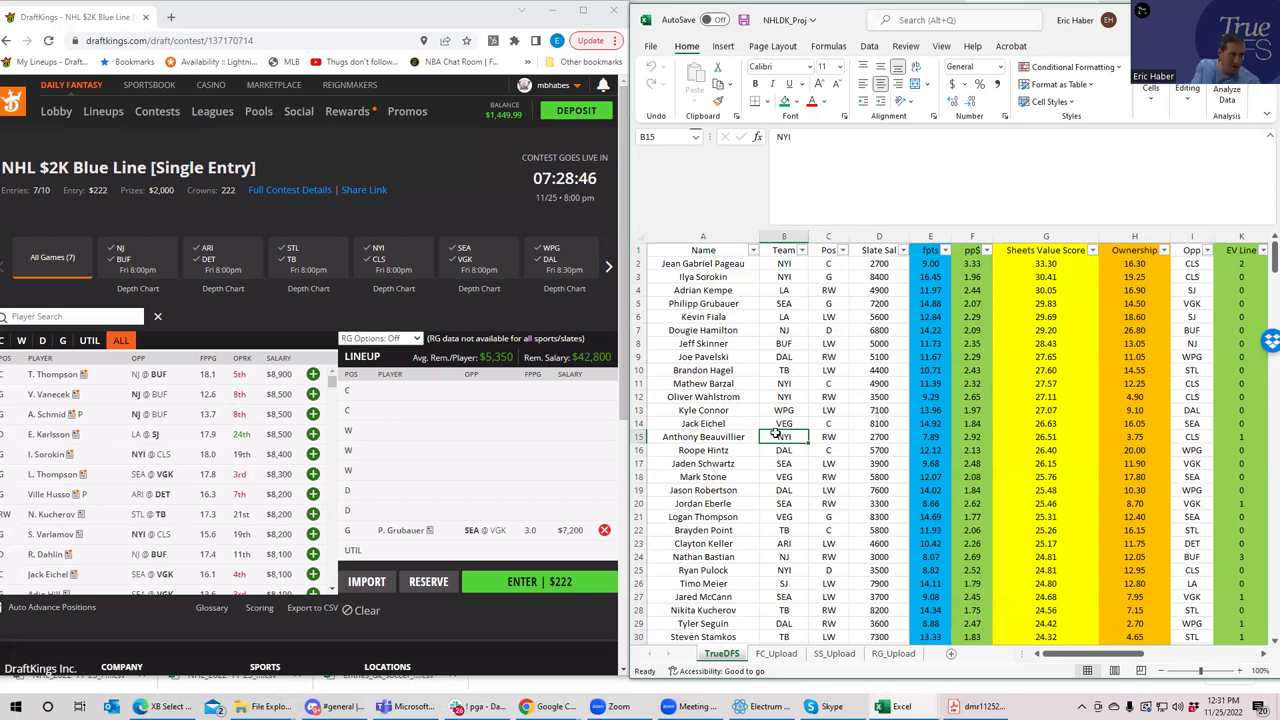
click(786, 290)
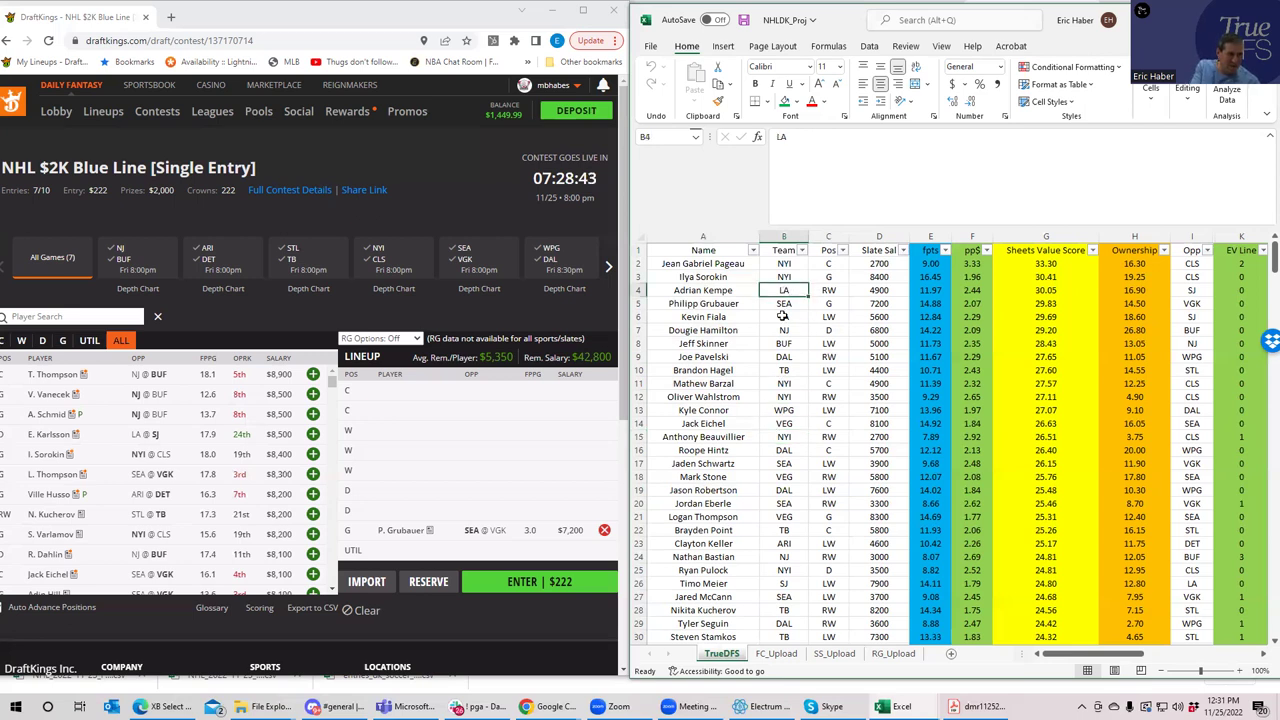
click(783, 316)
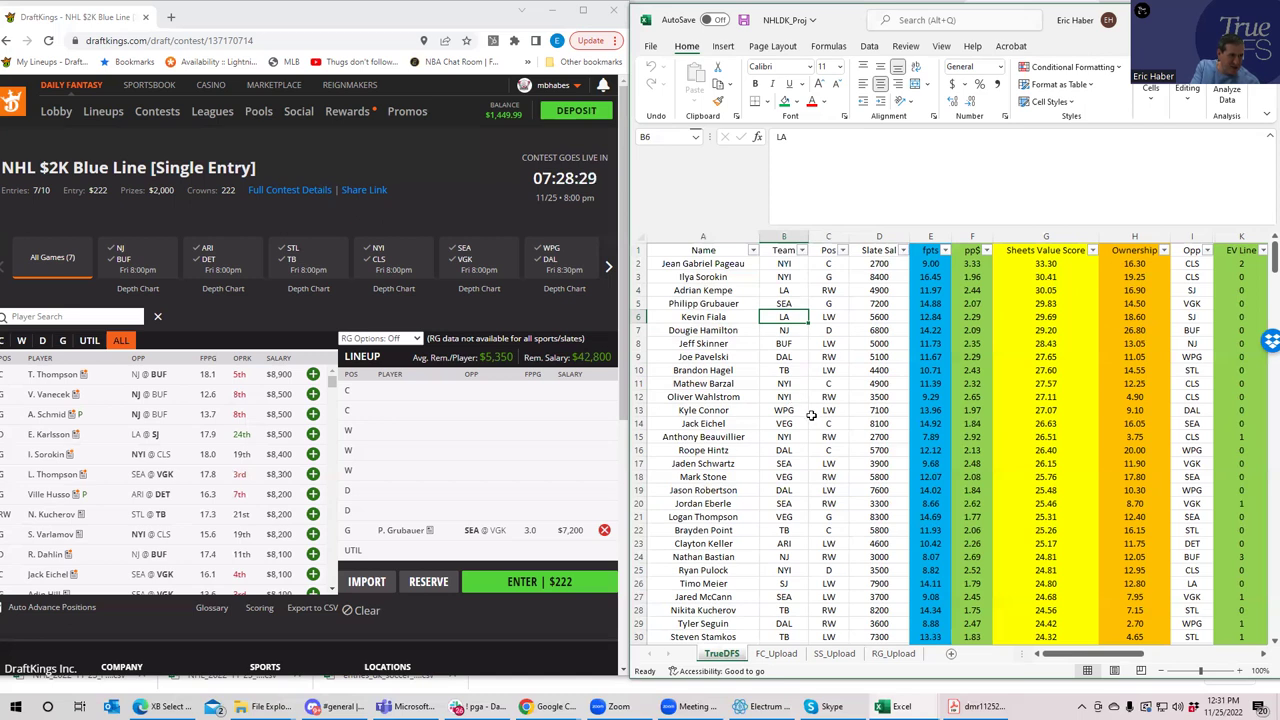
drag(780, 410, 783, 527)
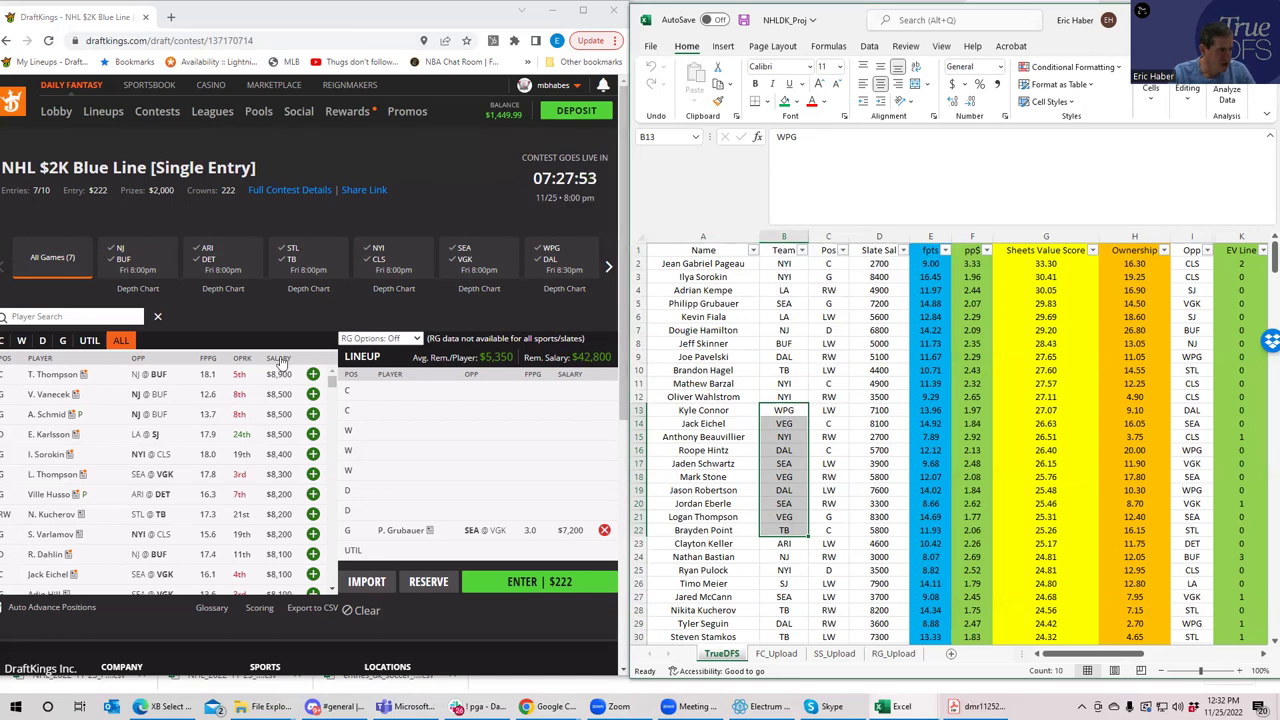
Step: From the NYI/CLS game, add Pageau, Barzal, Wahlstrom, Beauvillier and Pulock, leaving $25,500
click(44, 342)
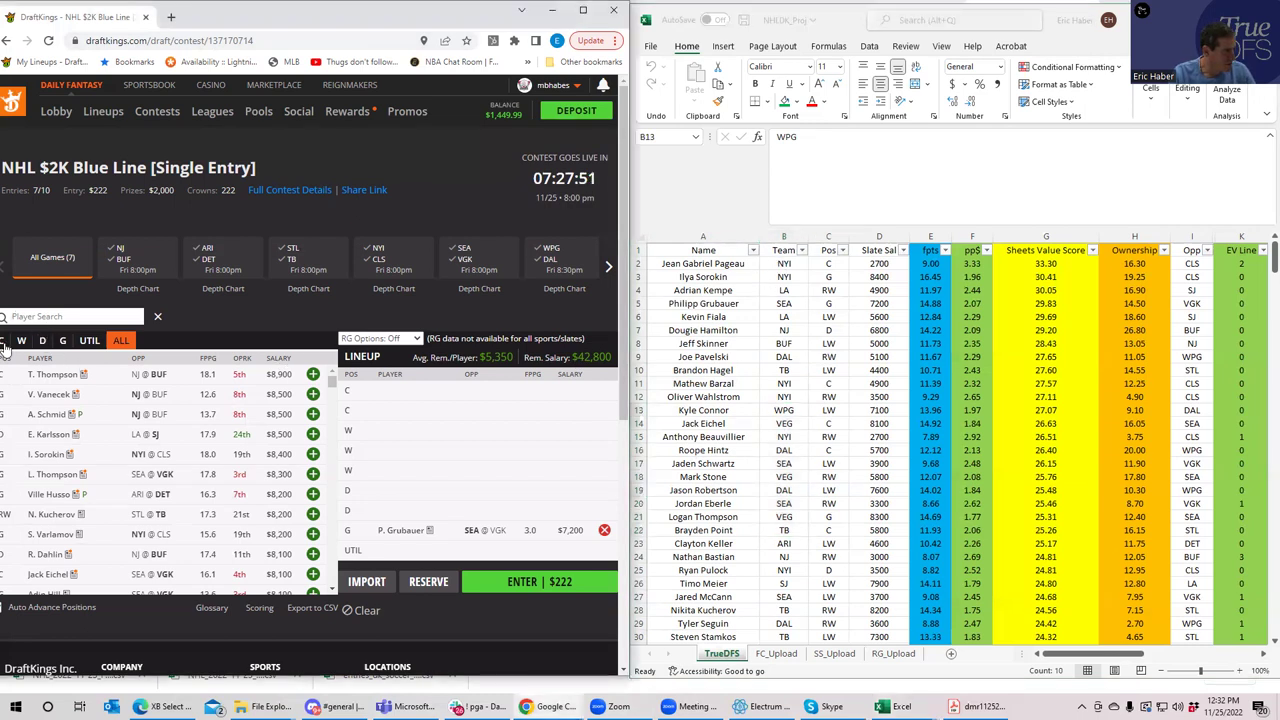
click(5, 344)
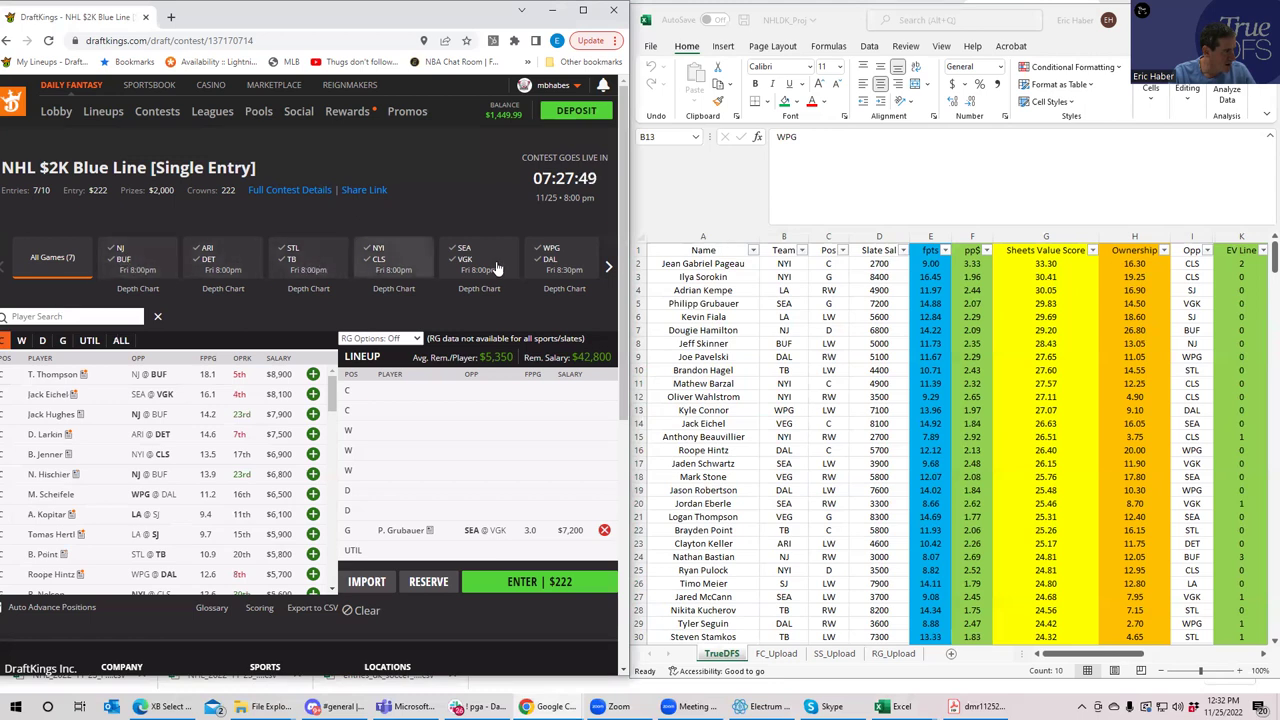
click(382, 259)
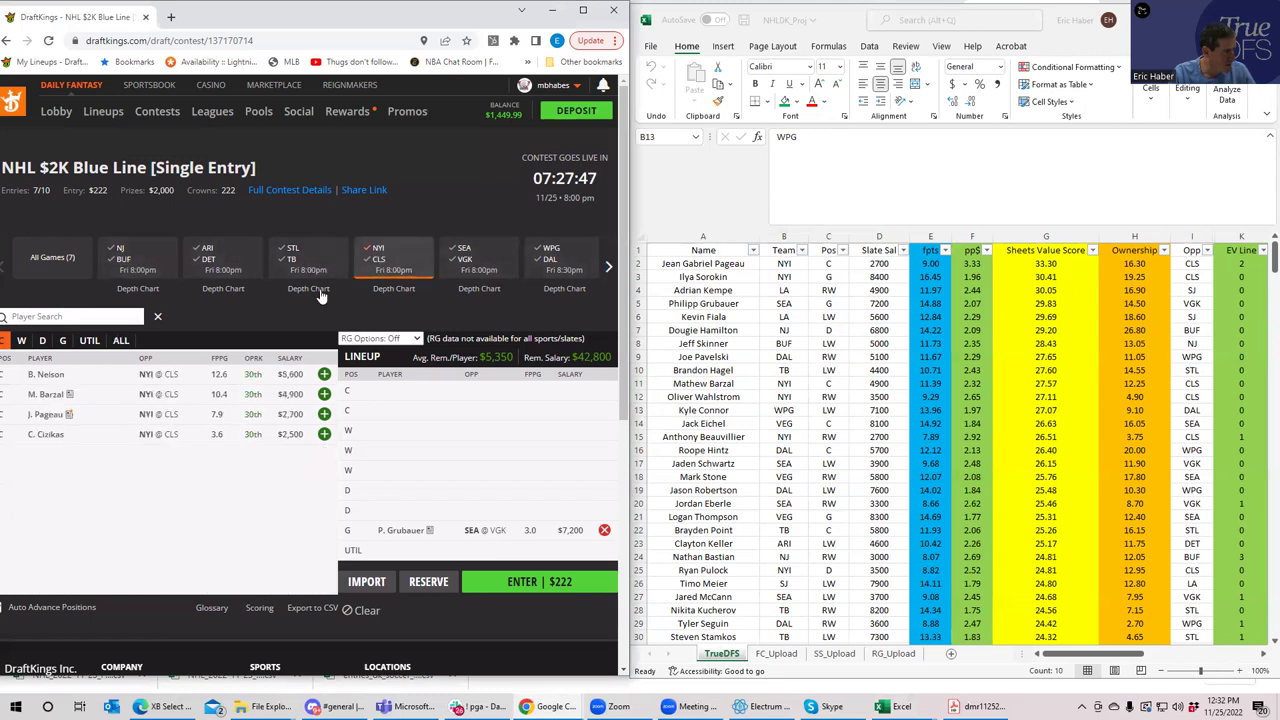
click(324, 414)
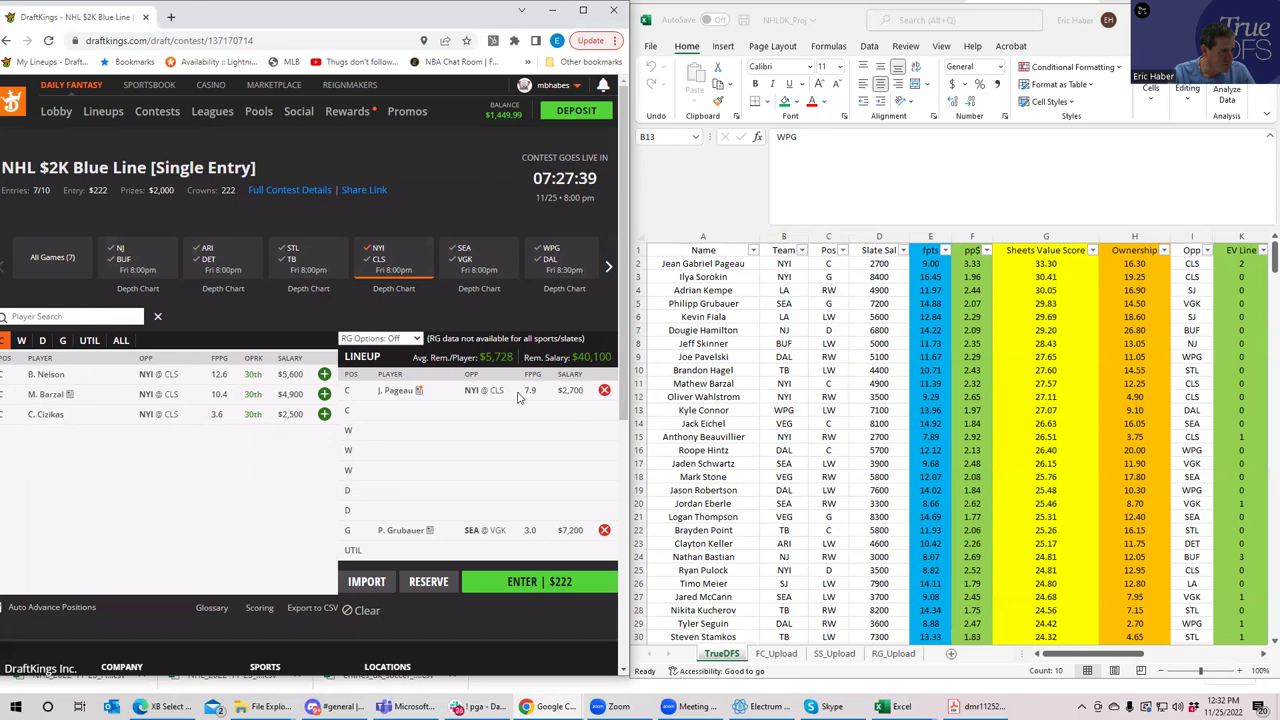
click(324, 396)
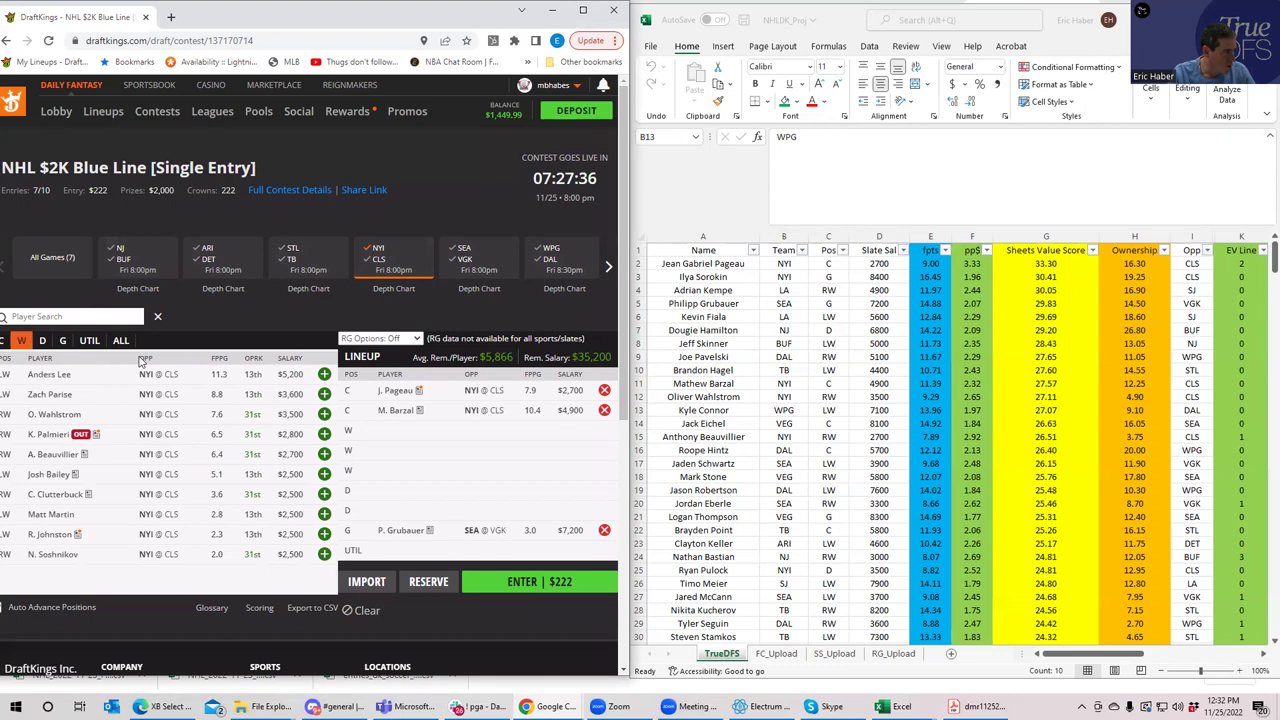
click(324, 414)
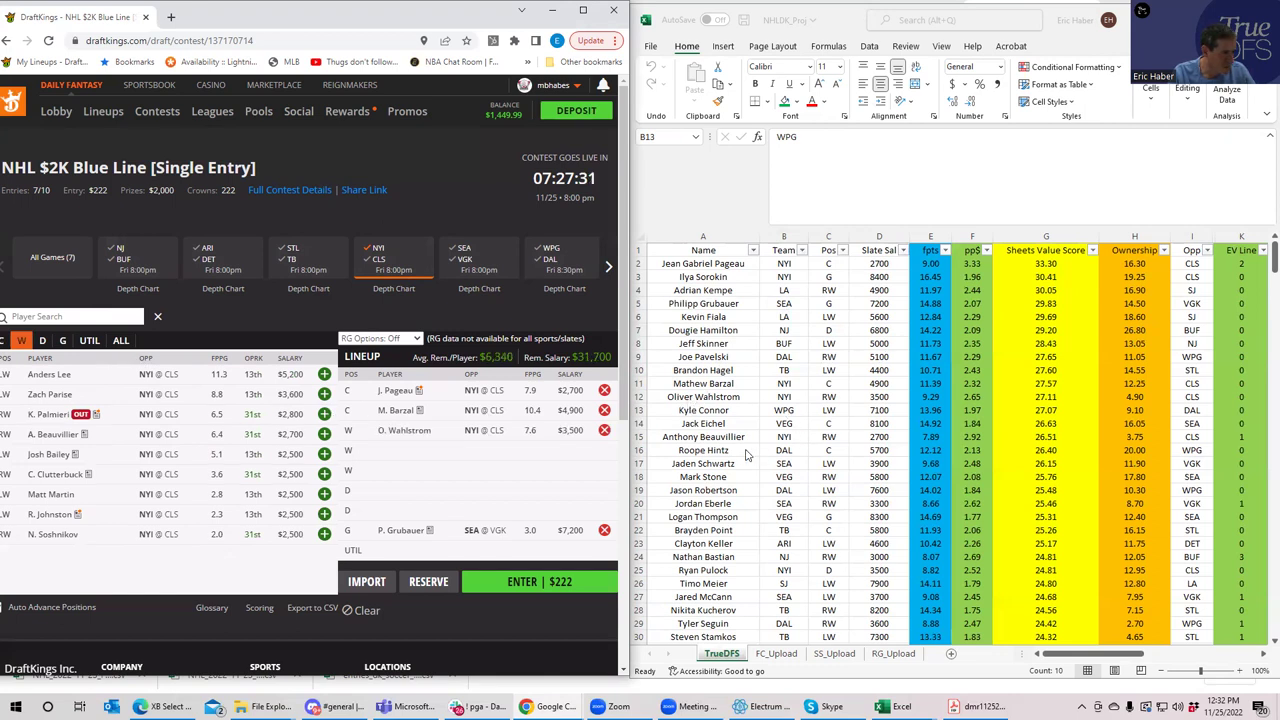
click(324, 434)
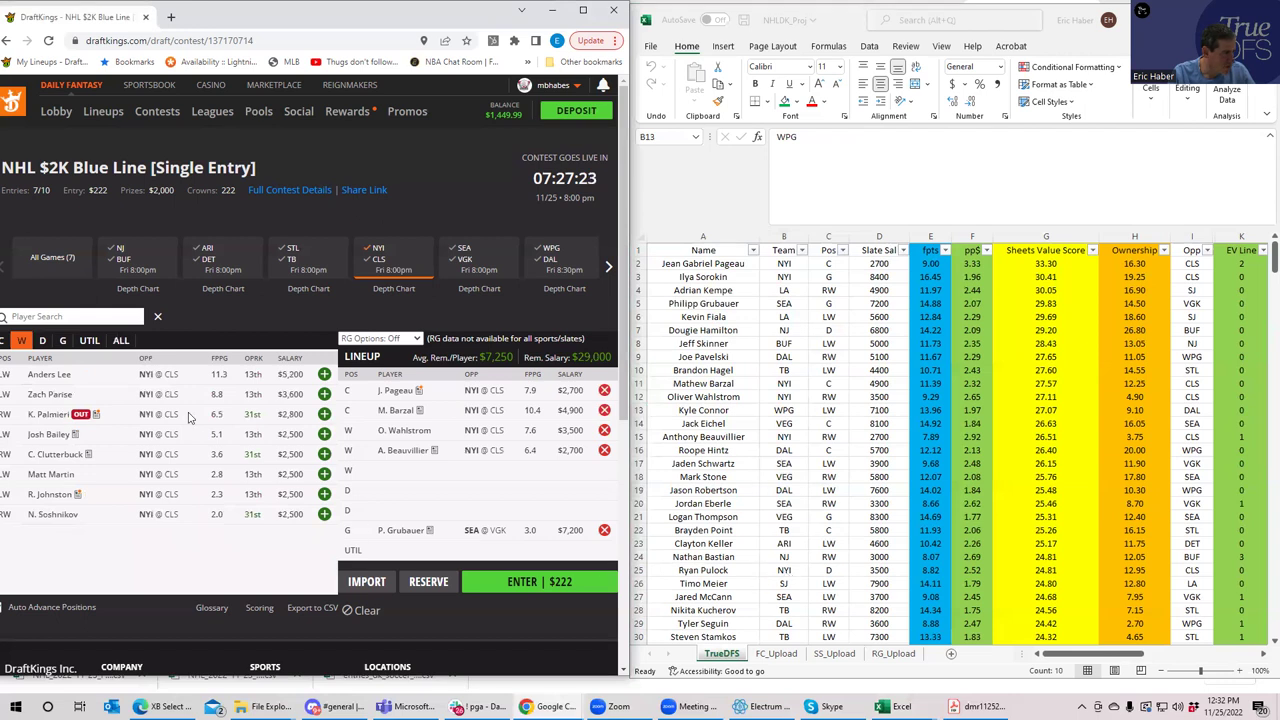
click(42, 340)
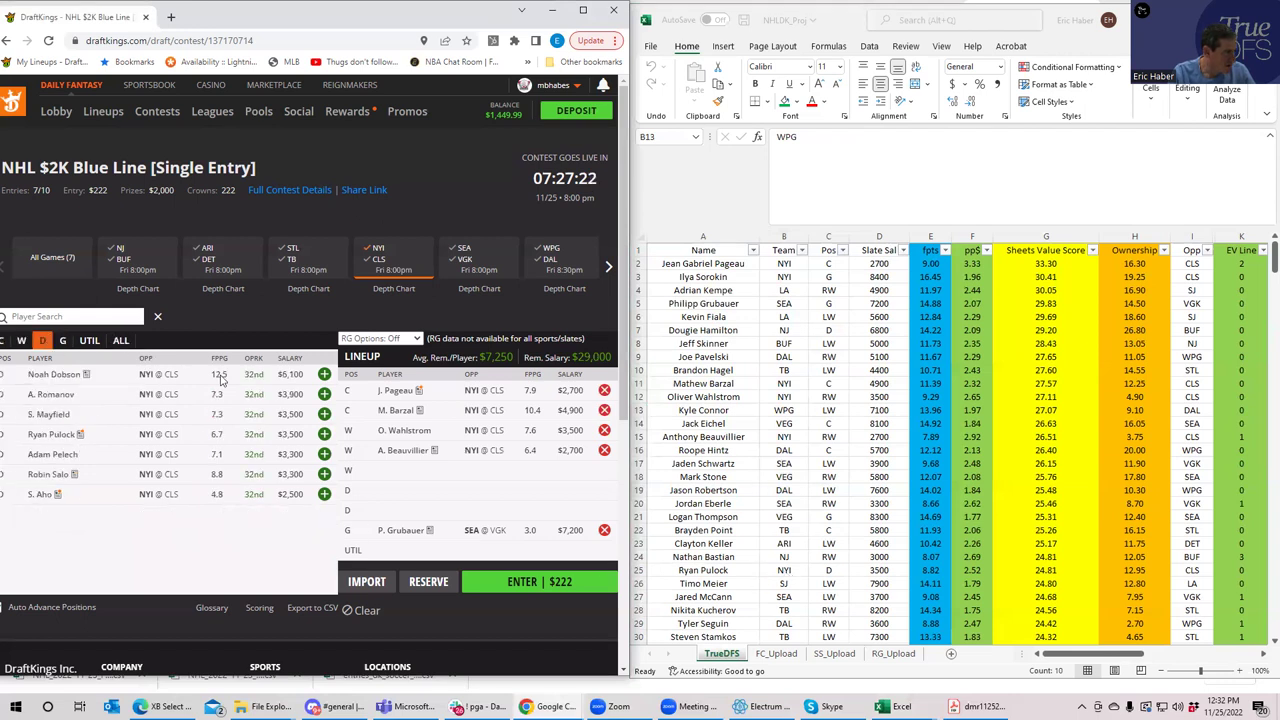
click(324, 434)
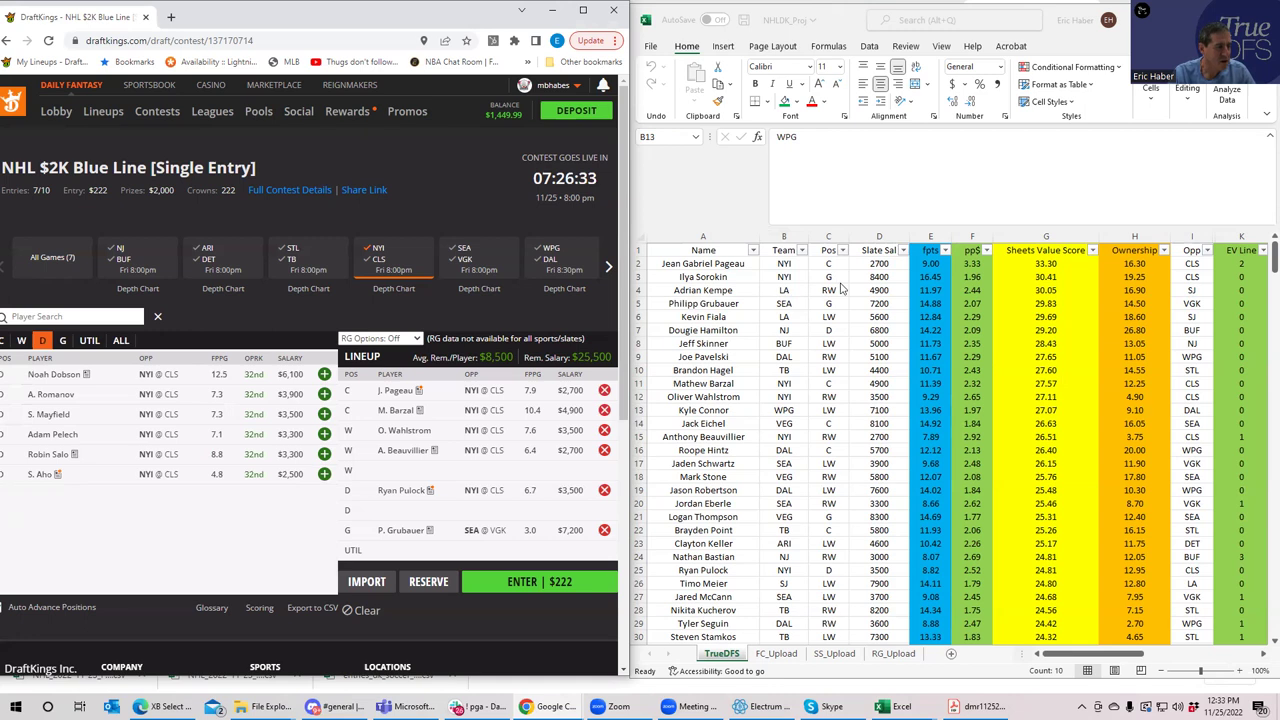
Step: Check Ilya Sorokin's salary and swap him in for Grubauer as goalie
key(alt+Tab)
click(872, 277)
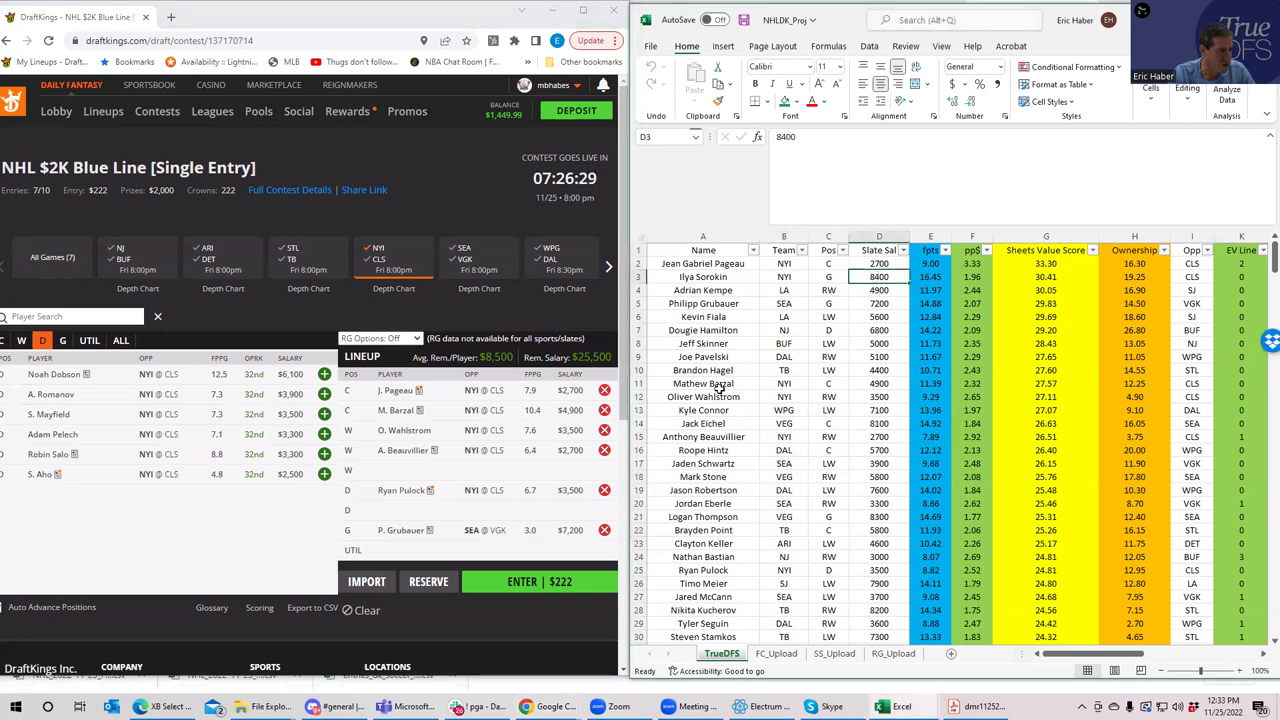
click(604, 530)
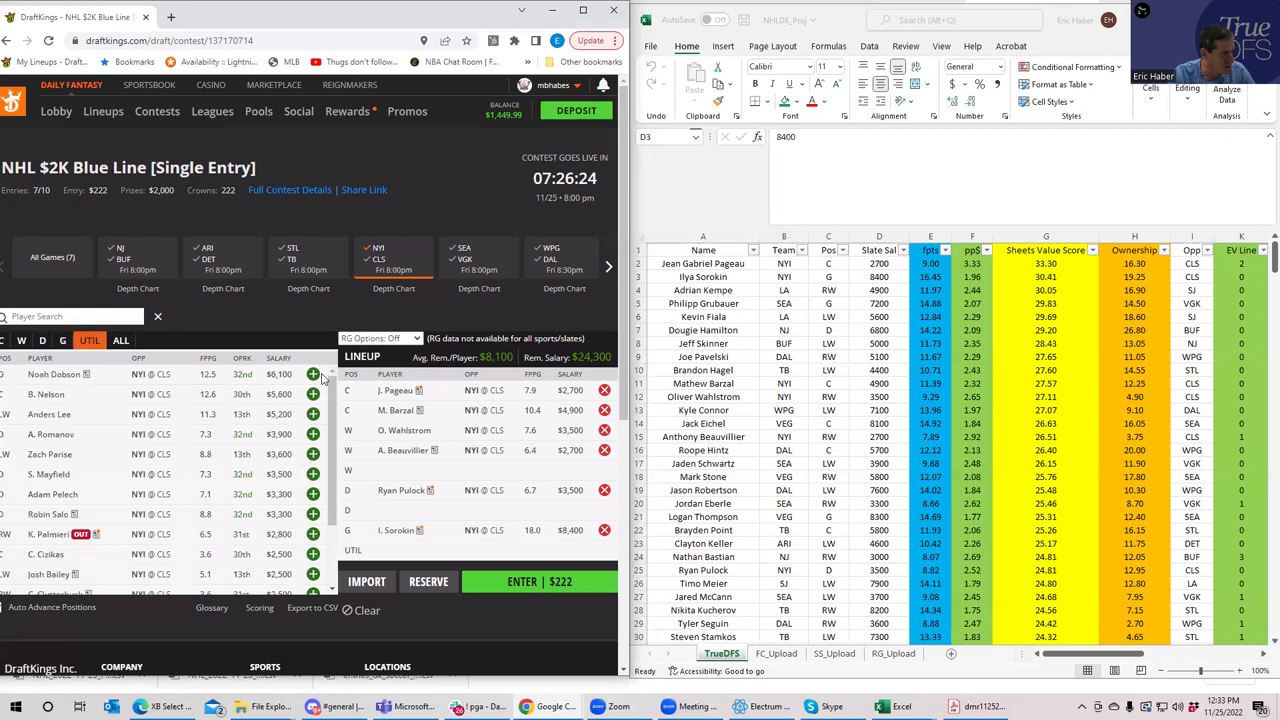
click(324, 375)
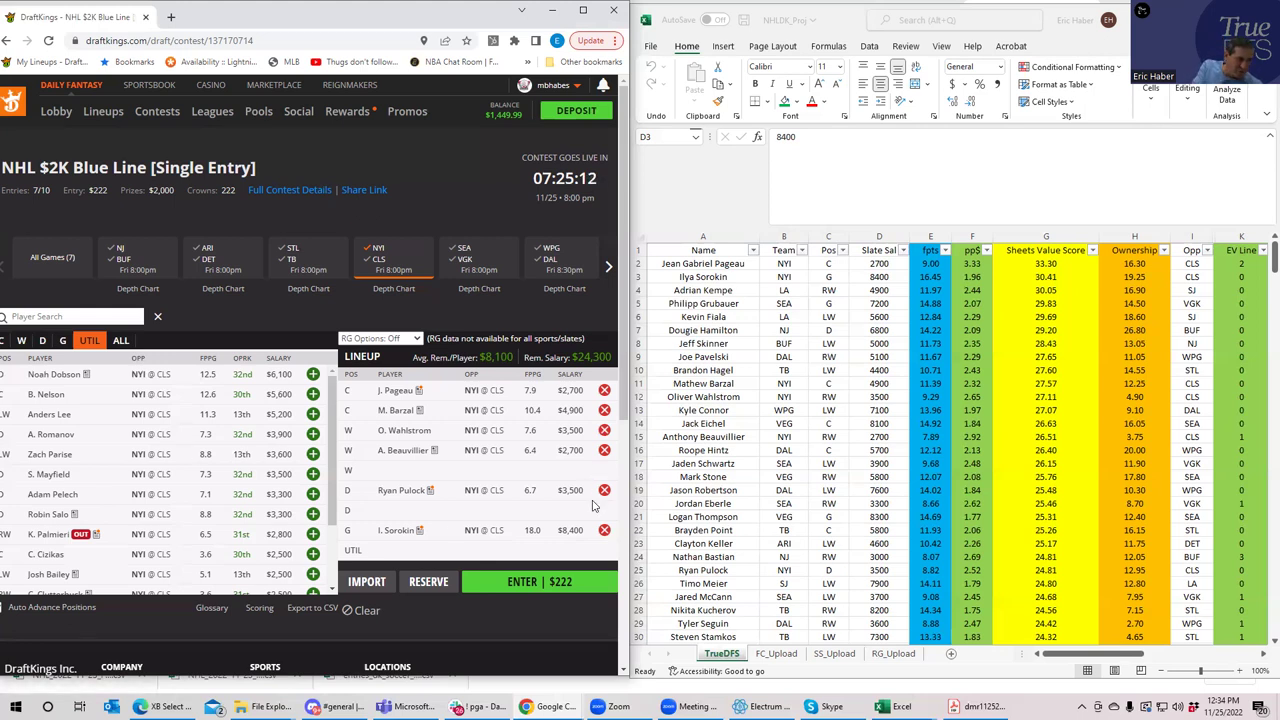
Step: Clear the game filter and put P. Grubauer back in the goalie slot, removing Sorokin
click(380, 250)
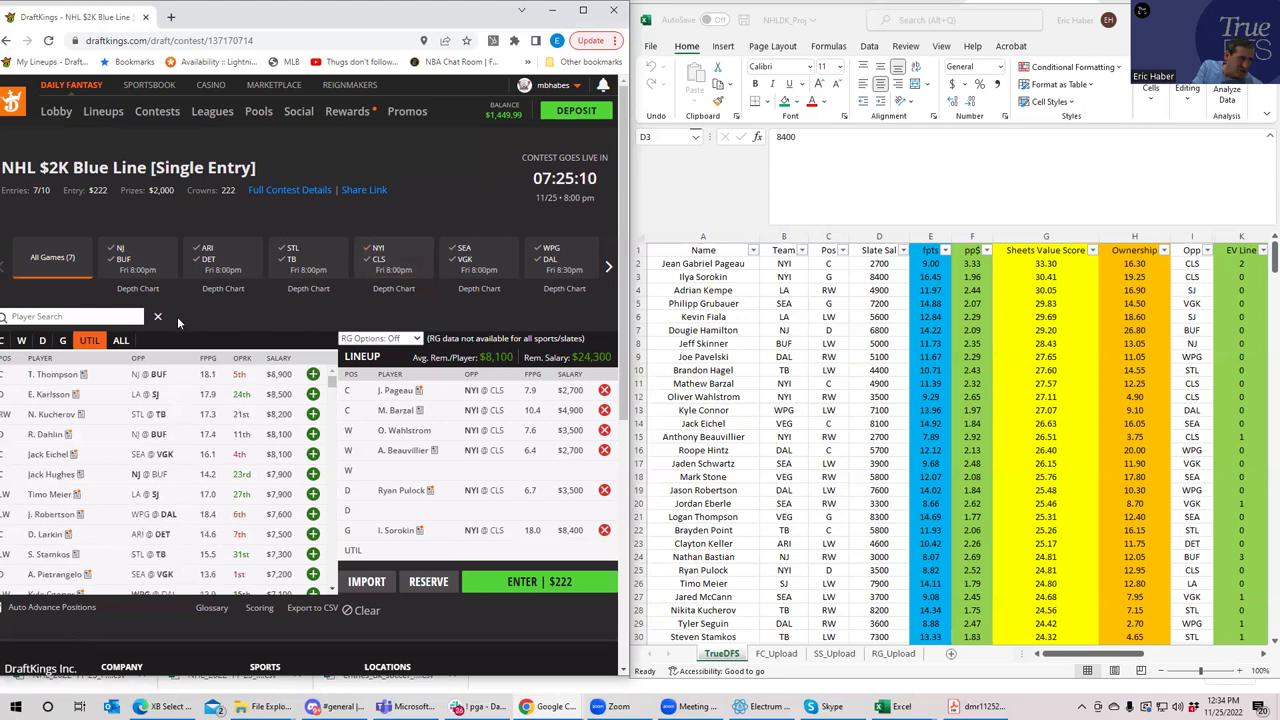
click(57, 316)
text(GR)
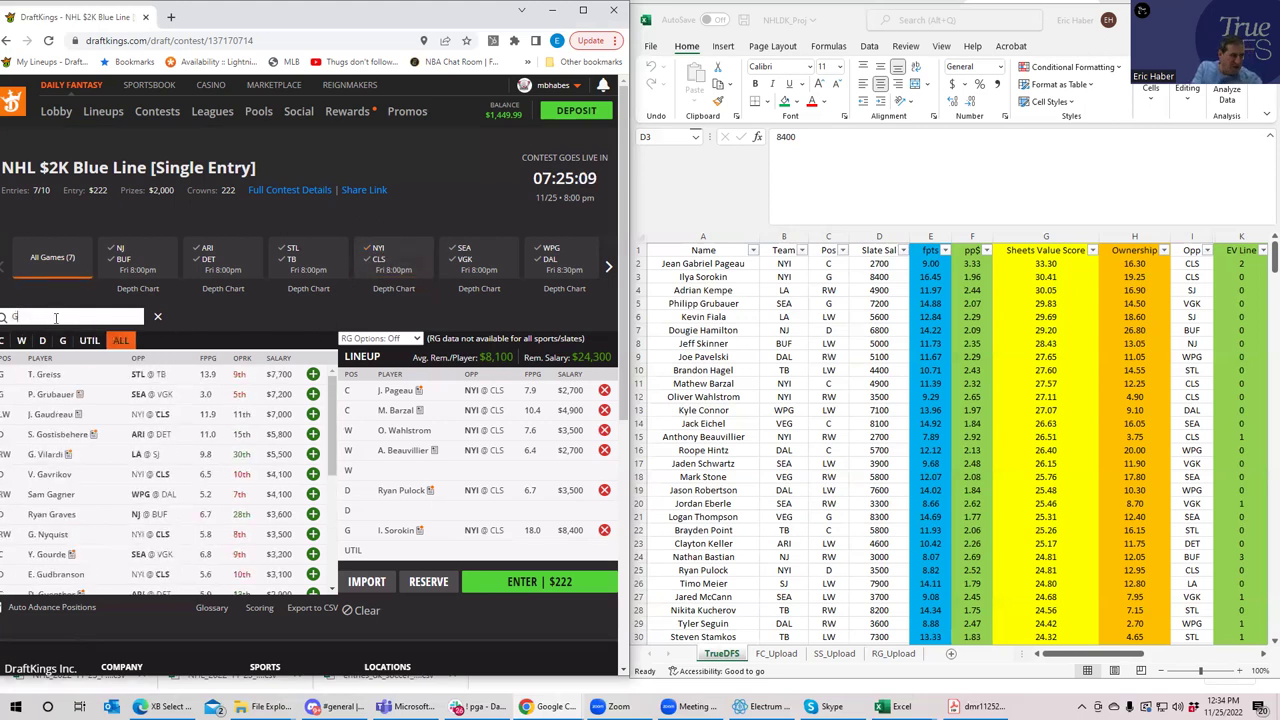
click(324, 394)
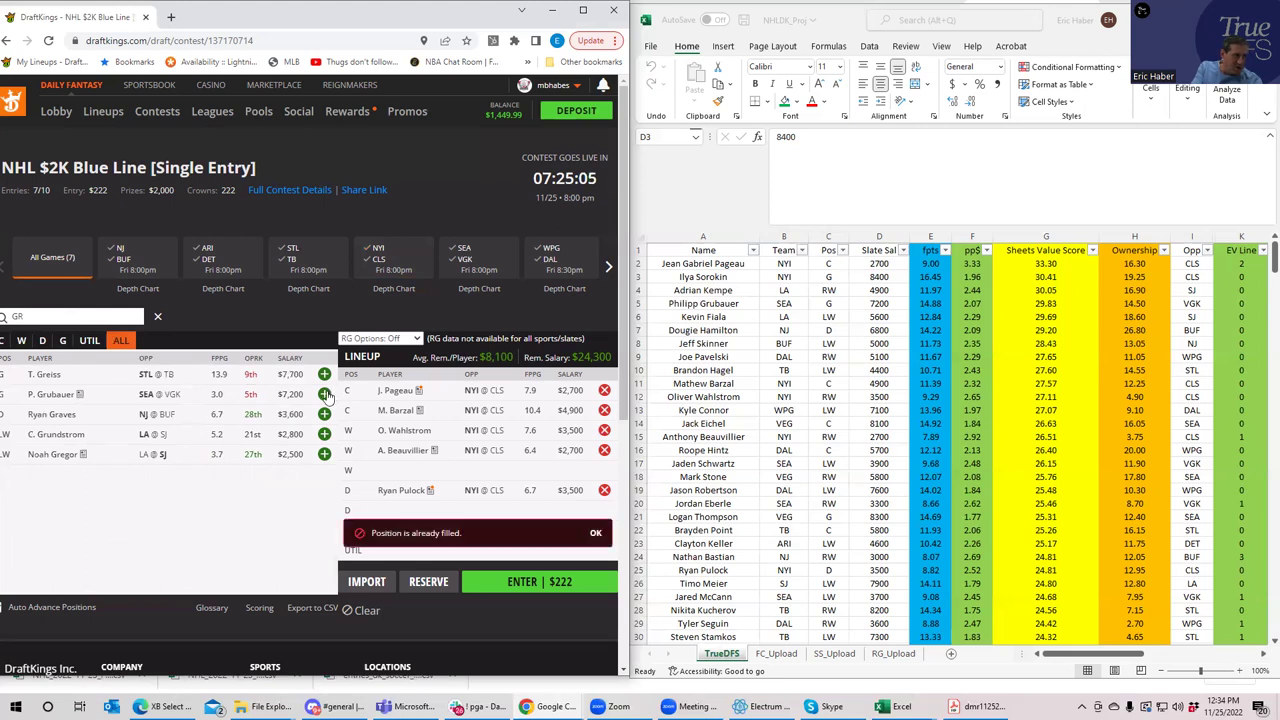
click(595, 535)
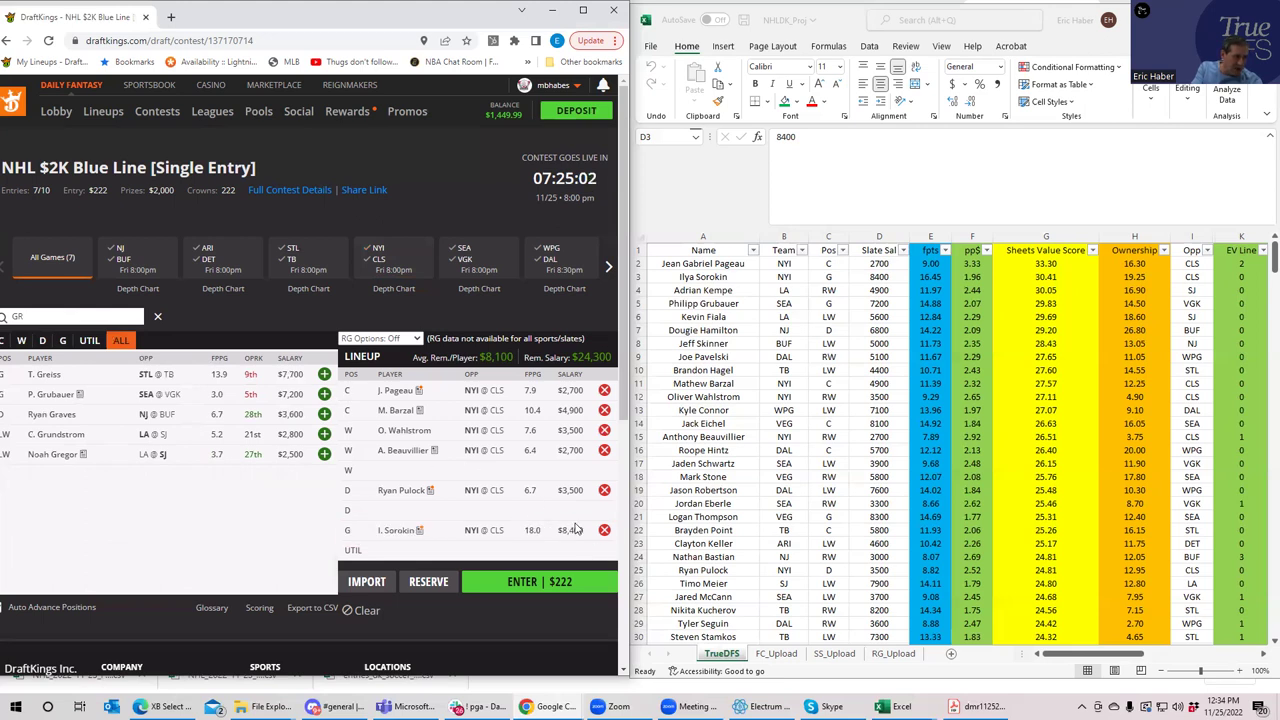
click(604, 530)
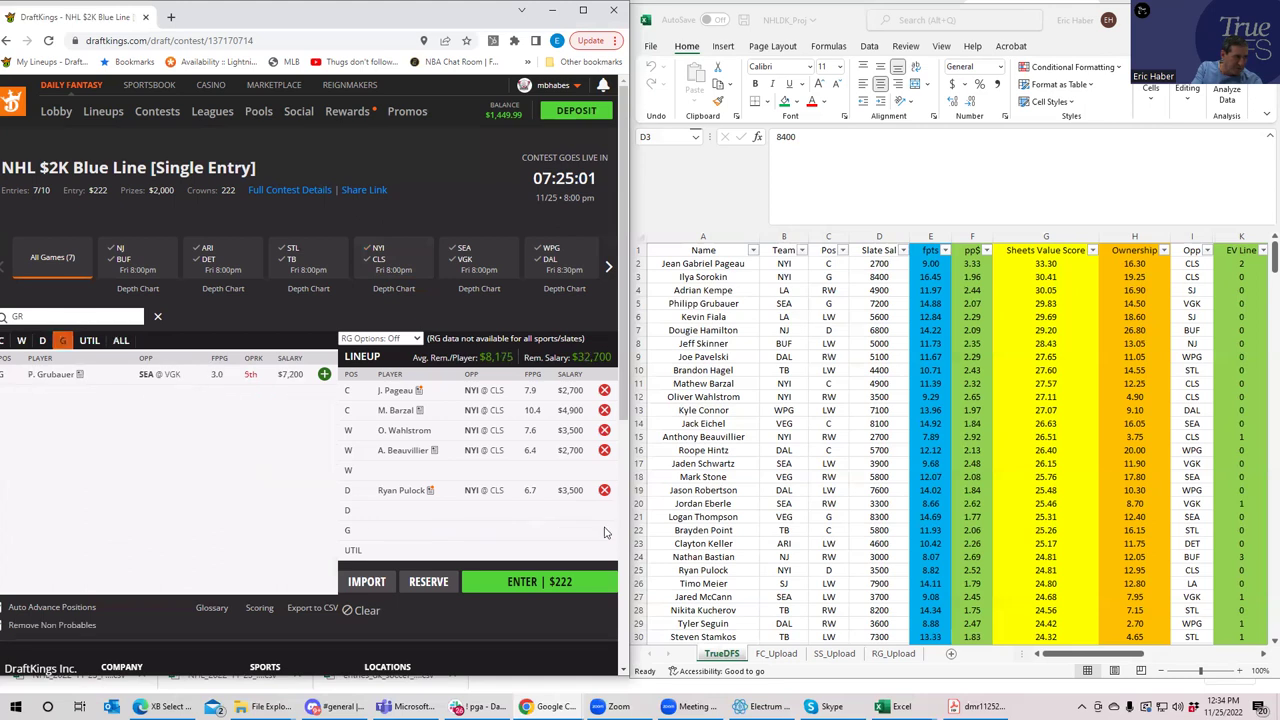
click(324, 374)
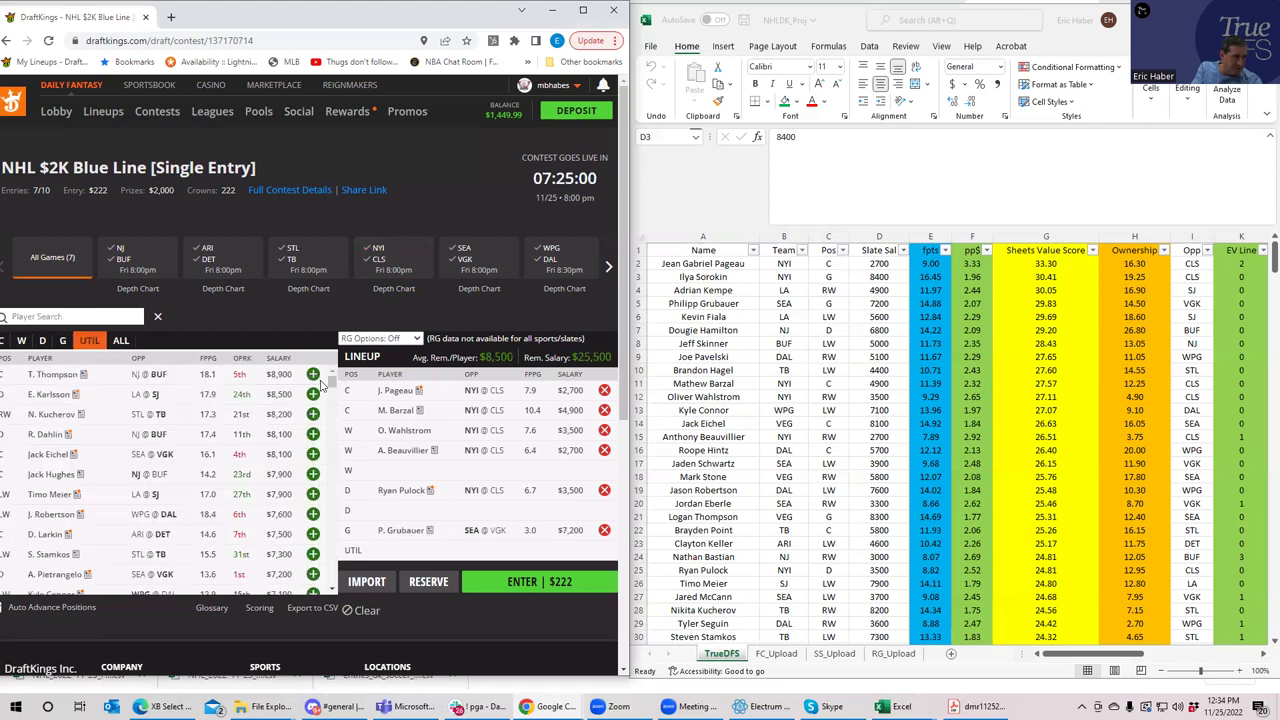
Step: Remove Pulock, Beauvillier, Wahlstrom and Barzal from the lineup
click(604, 490)
click(604, 450)
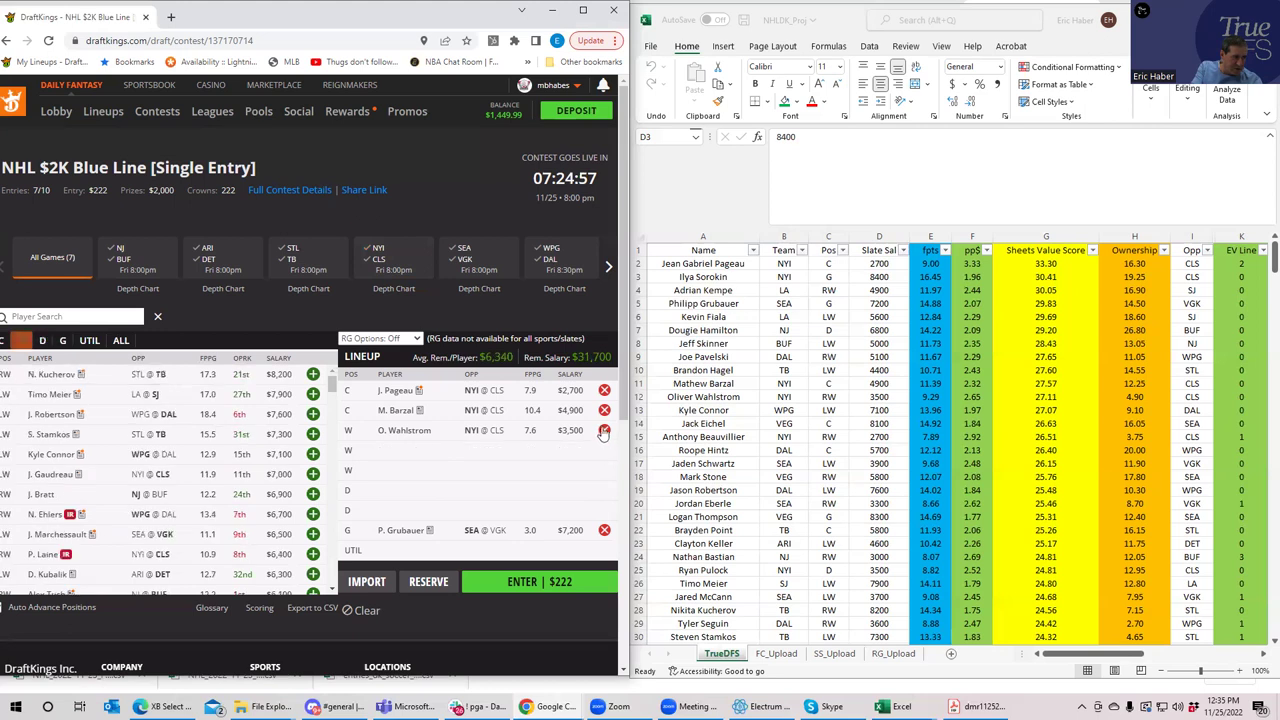
click(604, 430)
click(604, 410)
Step: Remove J. Pageau, filter to LA @ SJ wingers, and add A. Kempe and Kevin Fiala
click(604, 390)
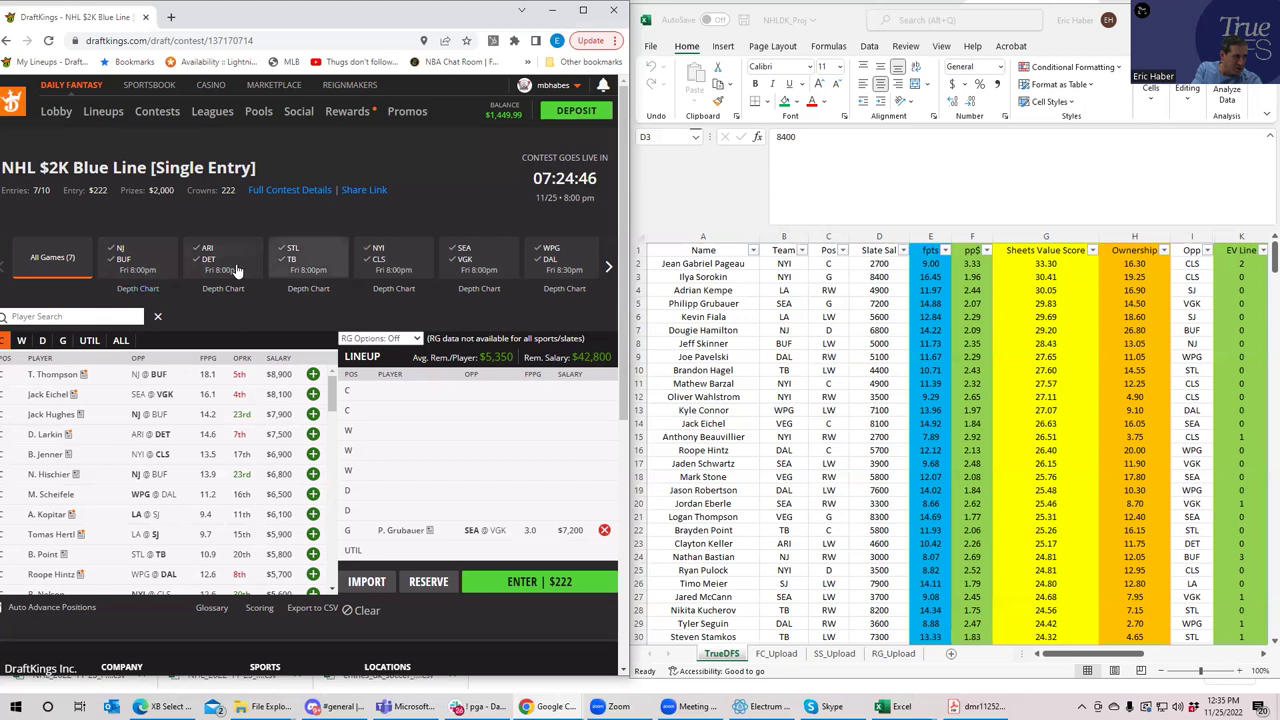
click(607, 267)
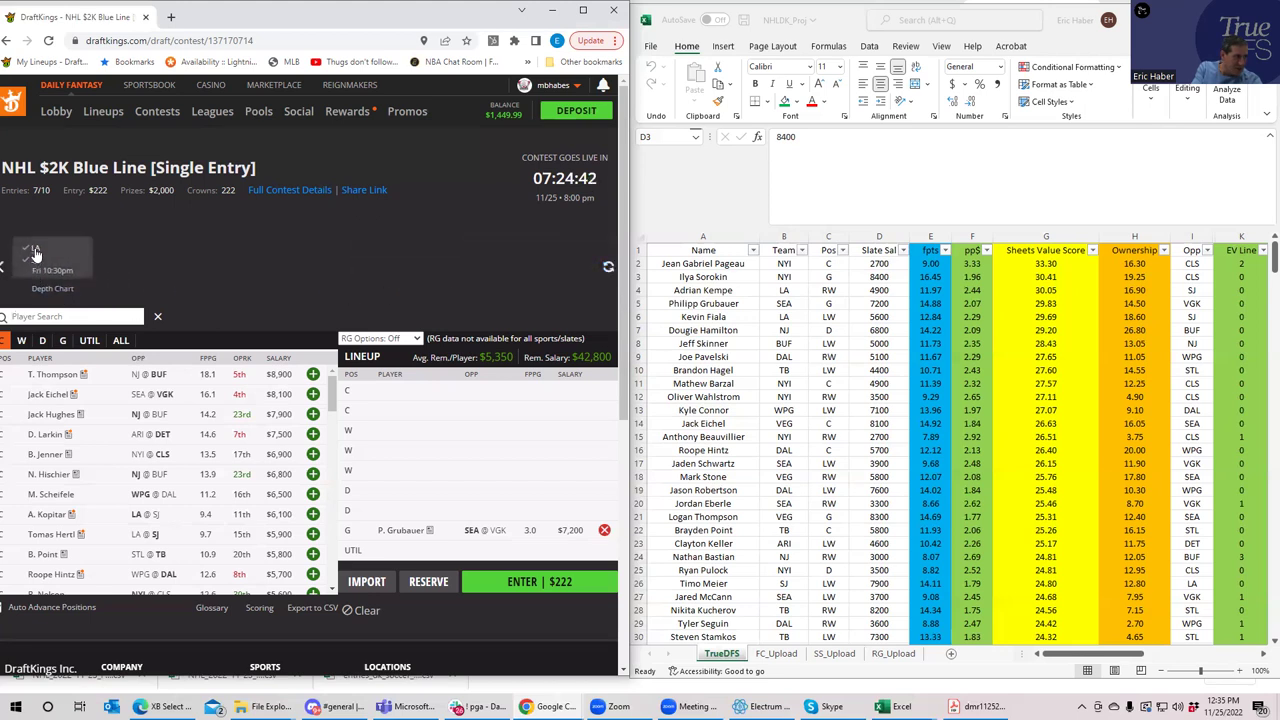
click(35, 265)
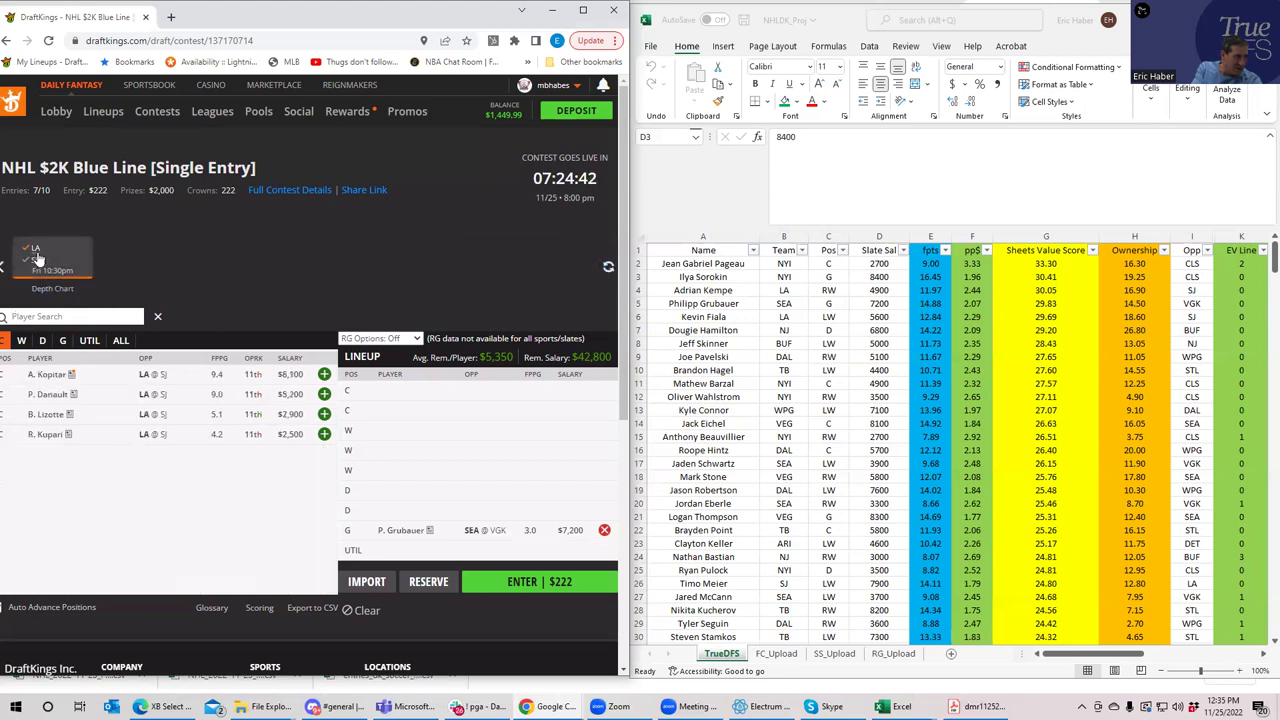
click(21, 341)
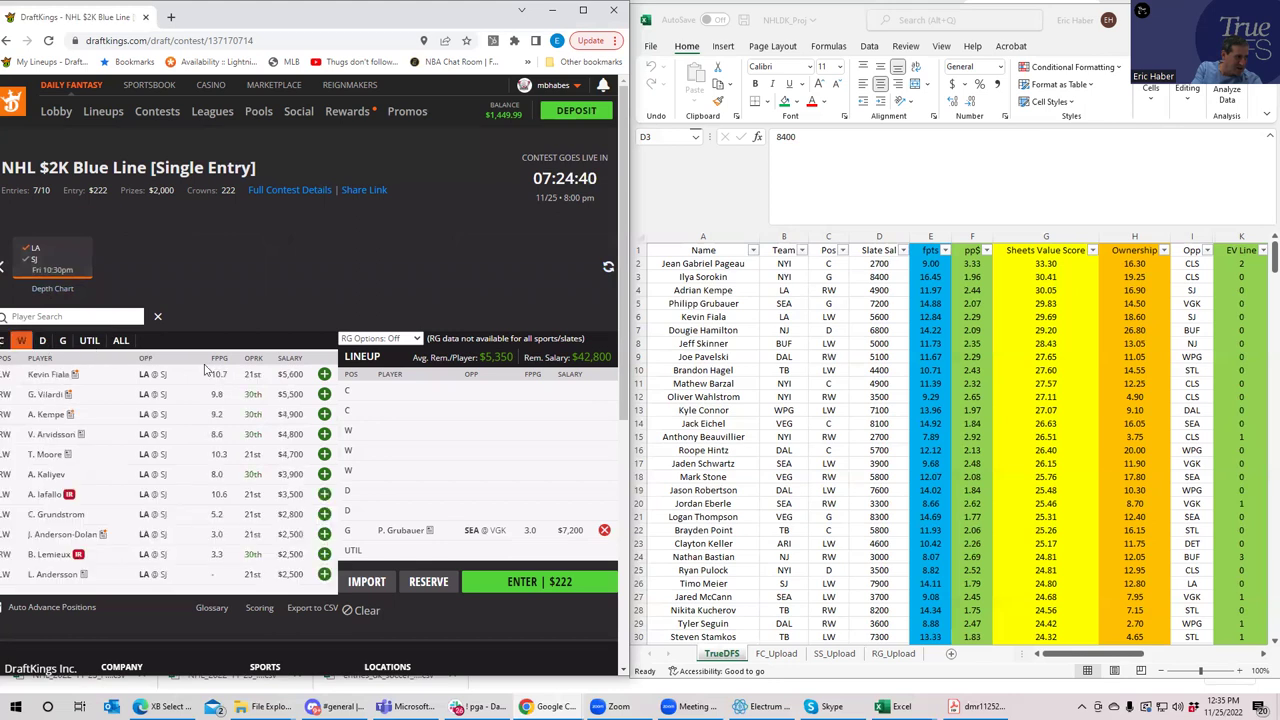
click(324, 414)
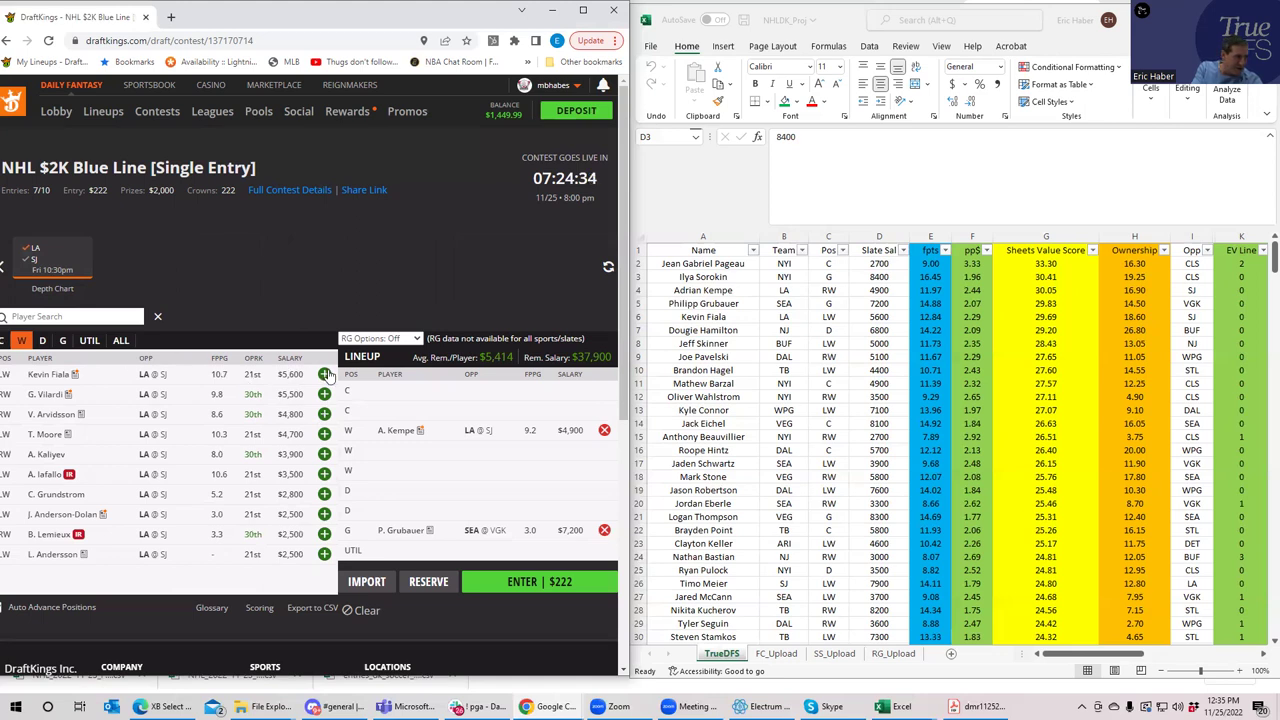
click(325, 374)
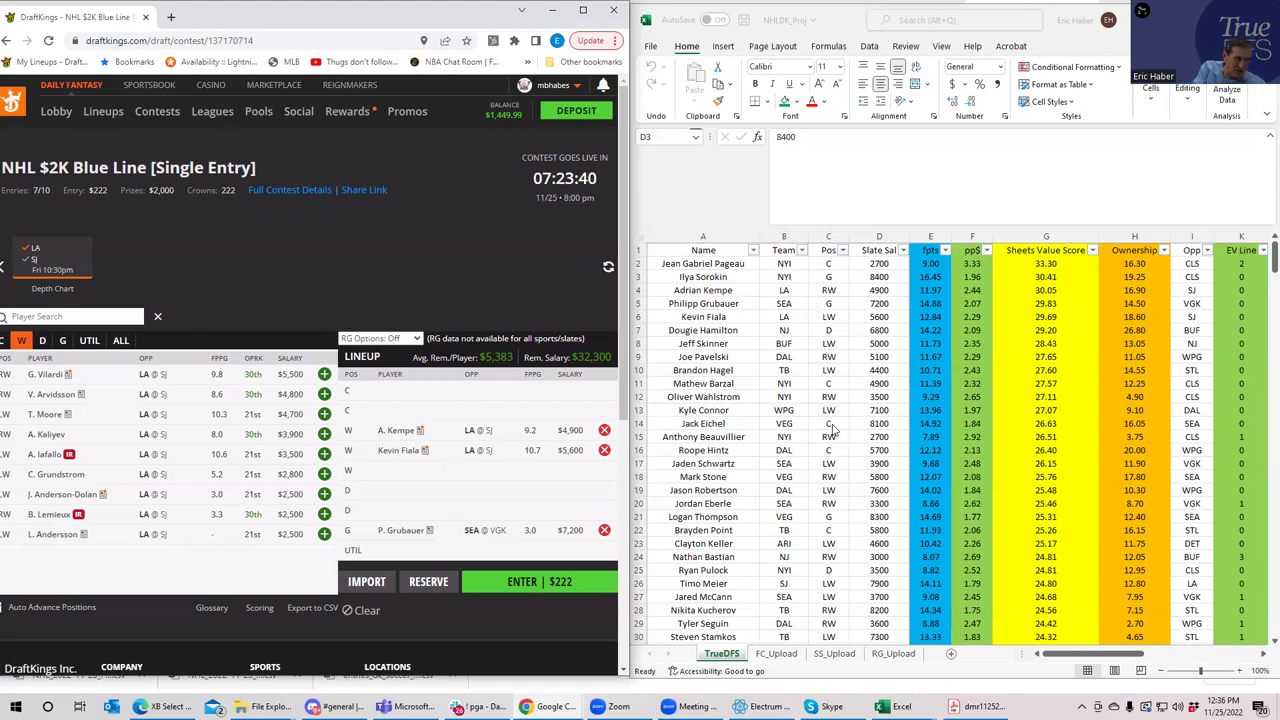
Step: Check Pavelski's and Eichel's teams in Excel, then filter the player pool to SEA @ VGK
click(795, 356)
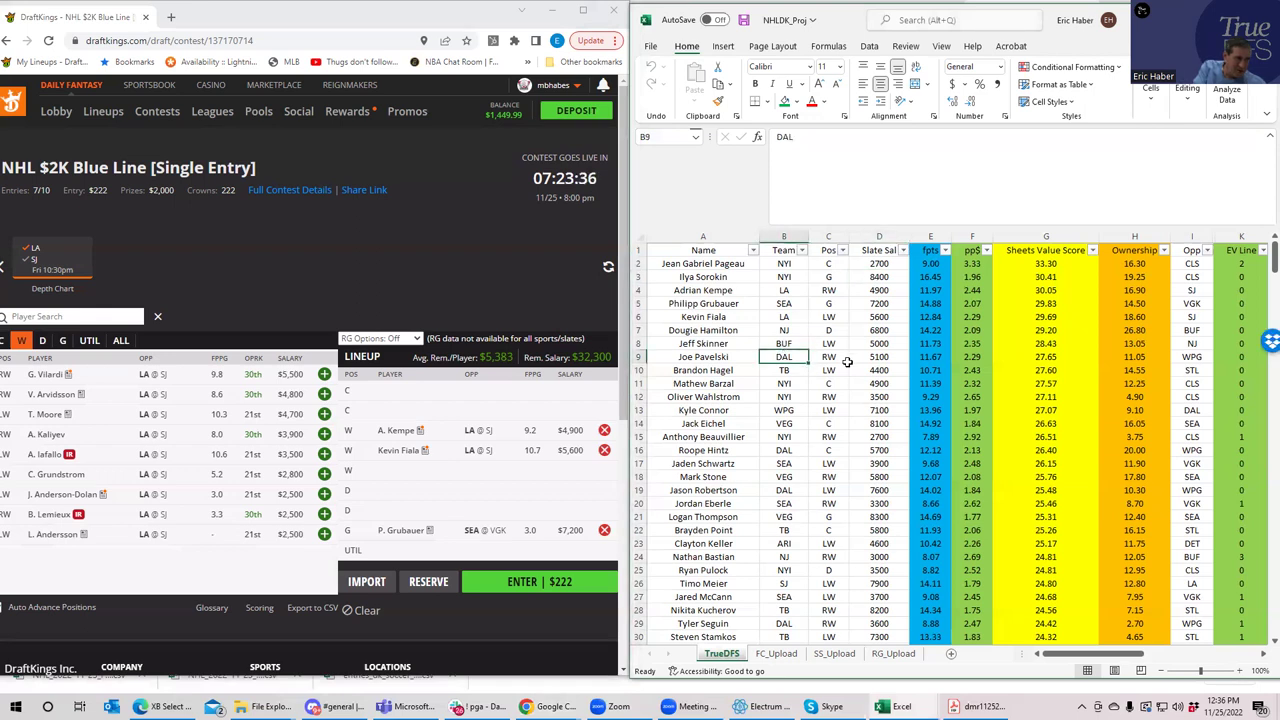
click(771, 422)
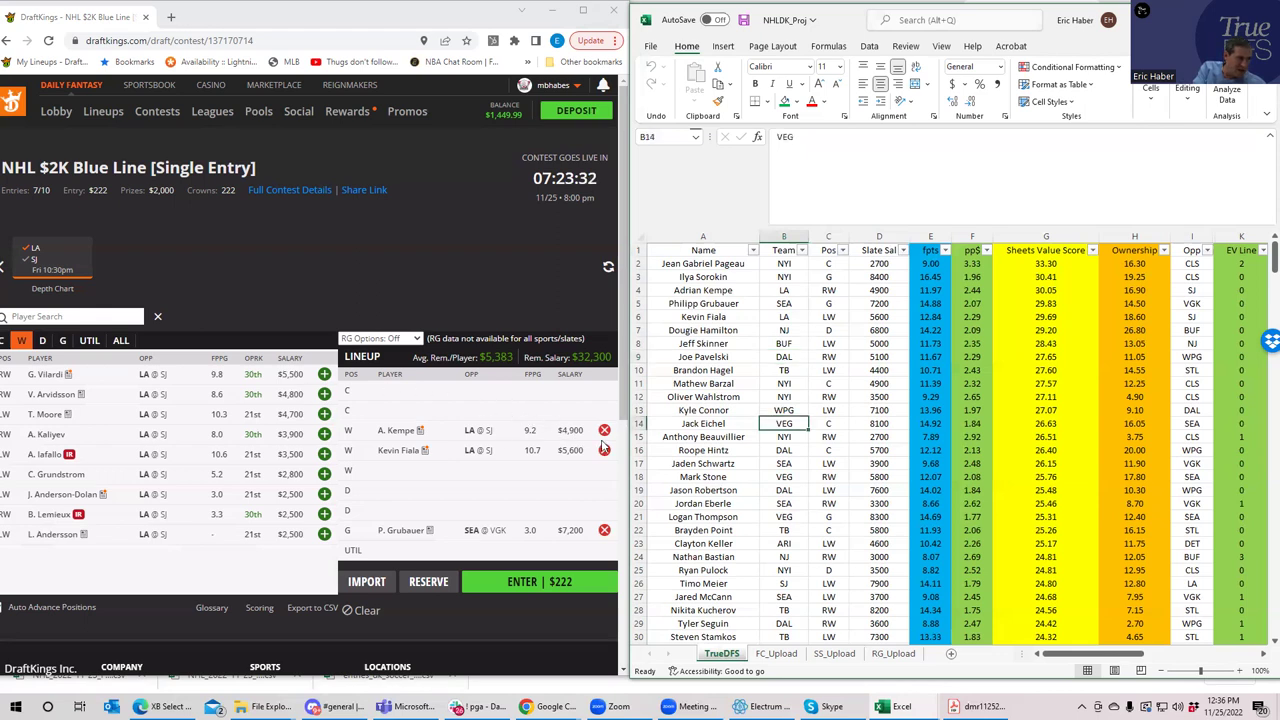
click(35, 253)
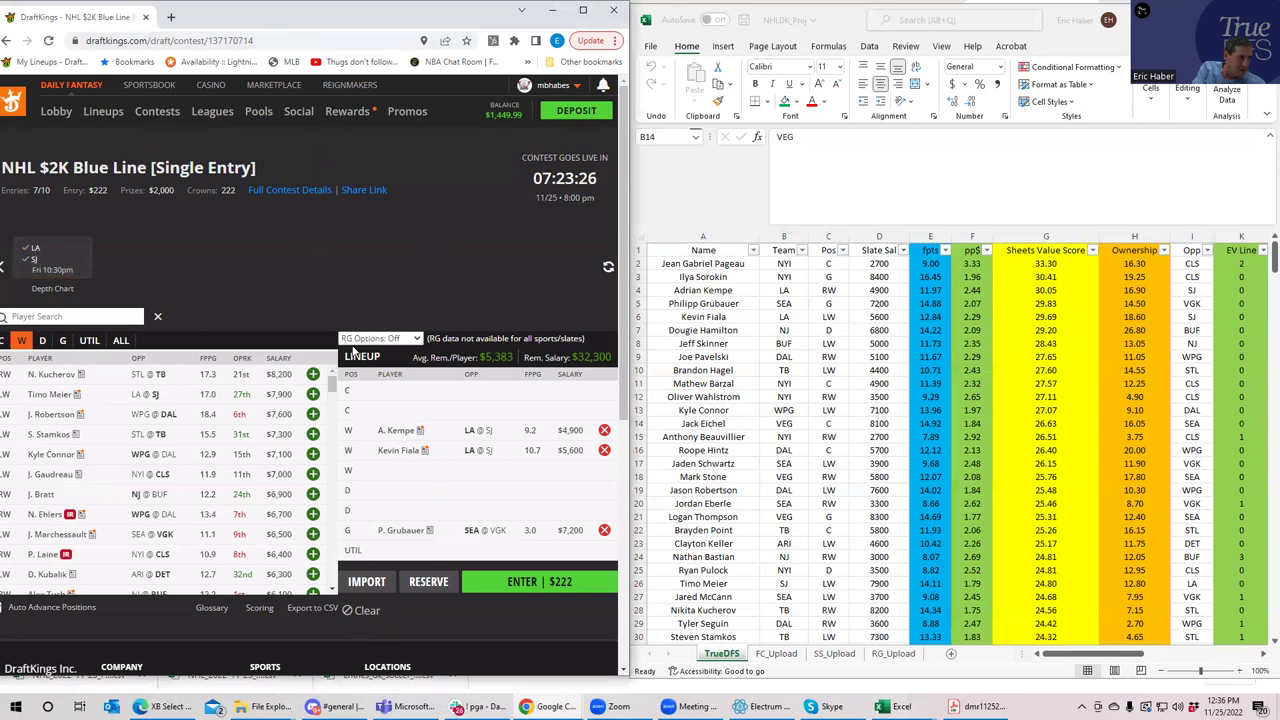
drag(353, 33, 444, 33)
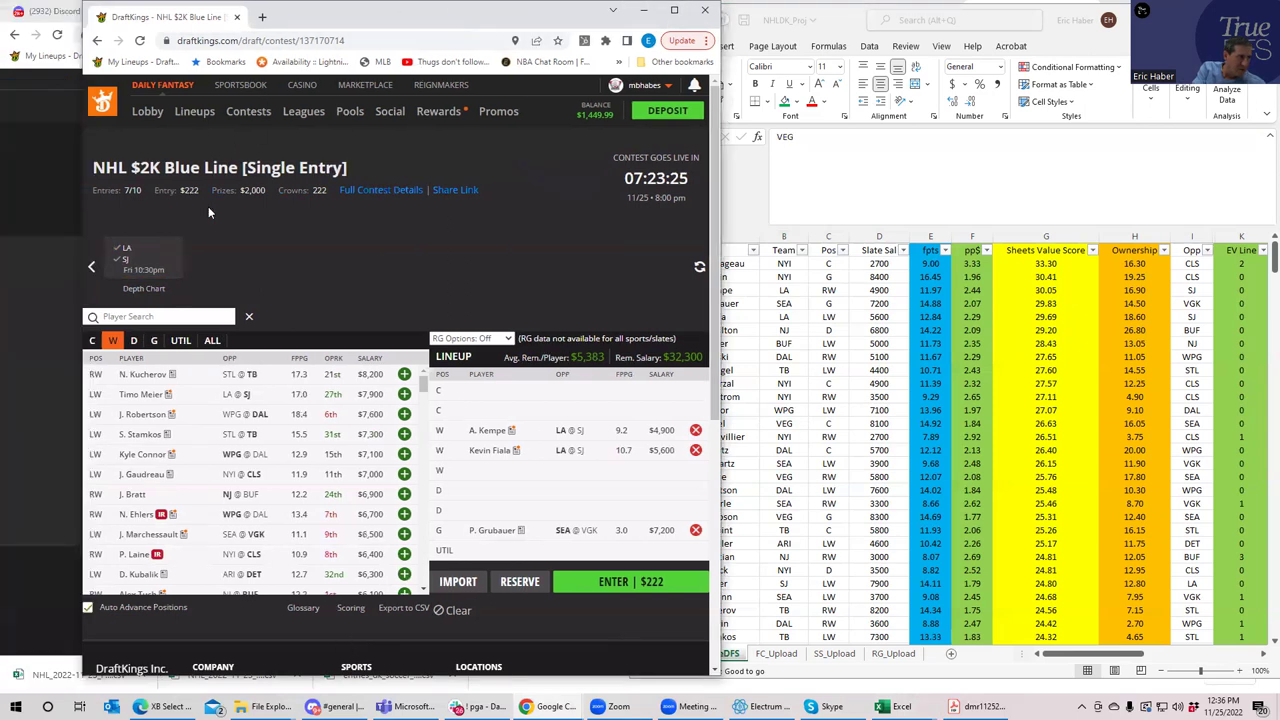
click(91, 270)
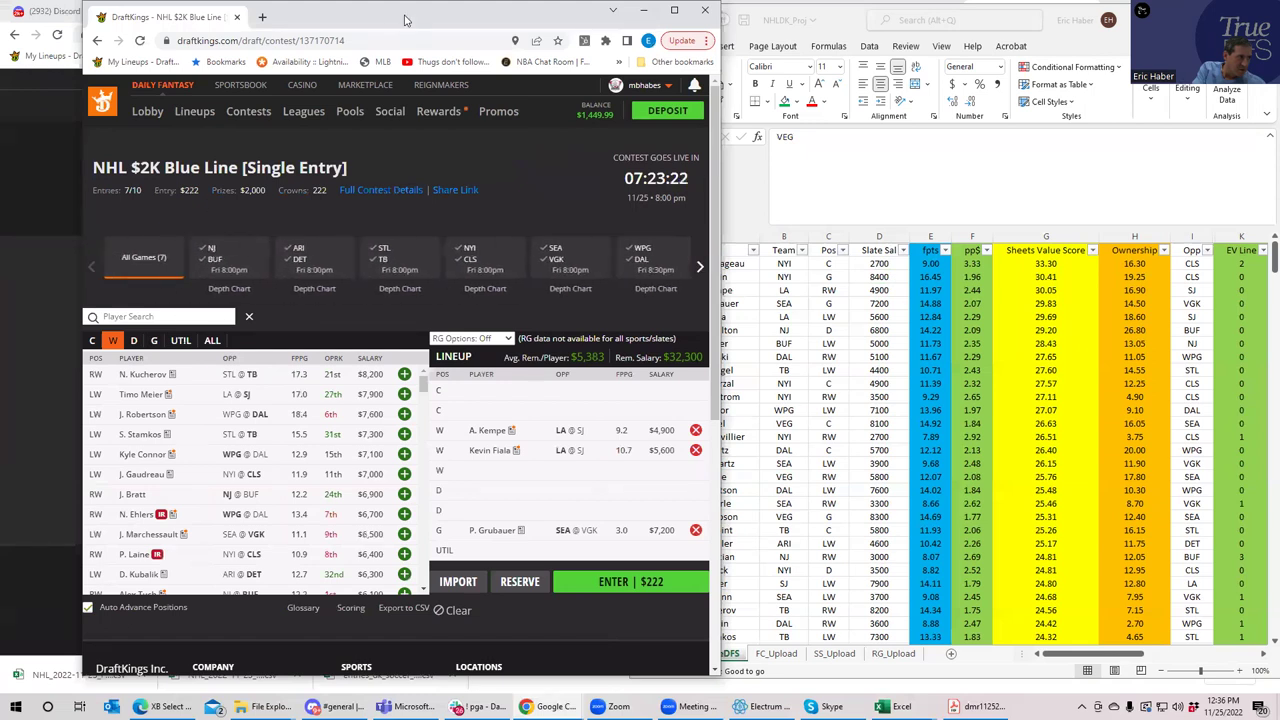
drag(330, 35, 252, 54)
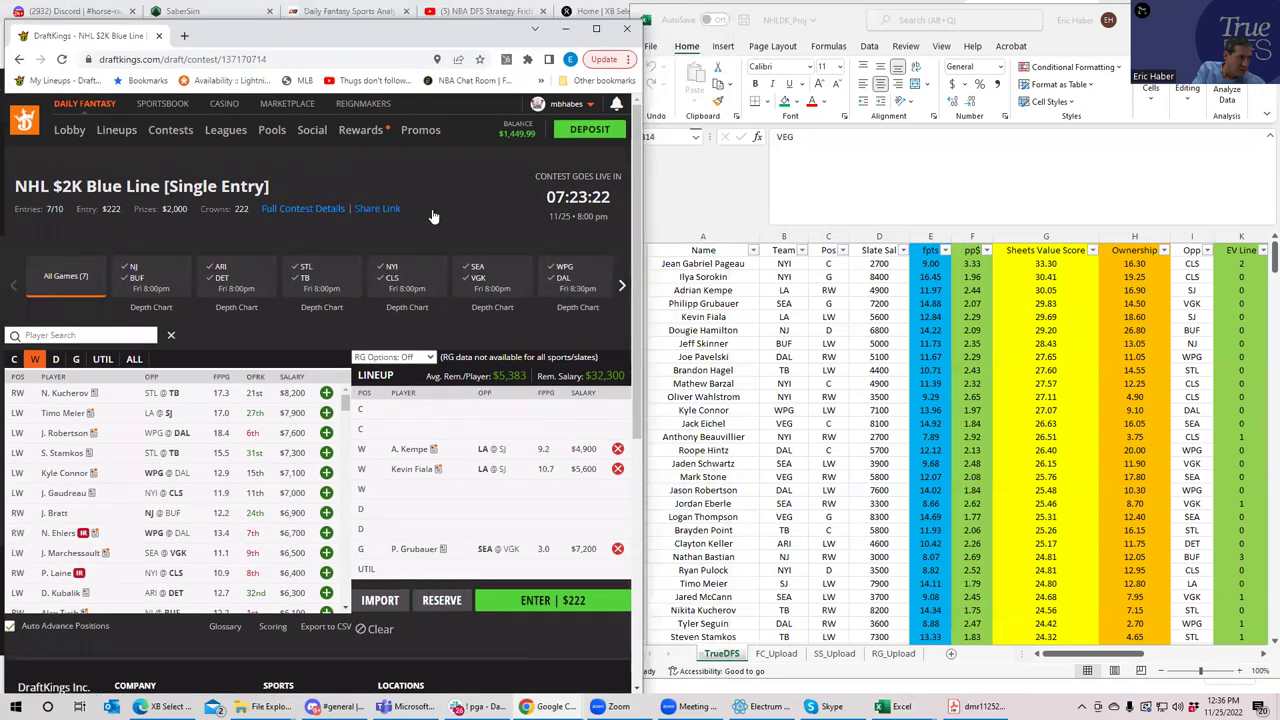
click(482, 282)
Step: Remove Fiala and Kempe, then add Jack Eichel at center
click(617, 469)
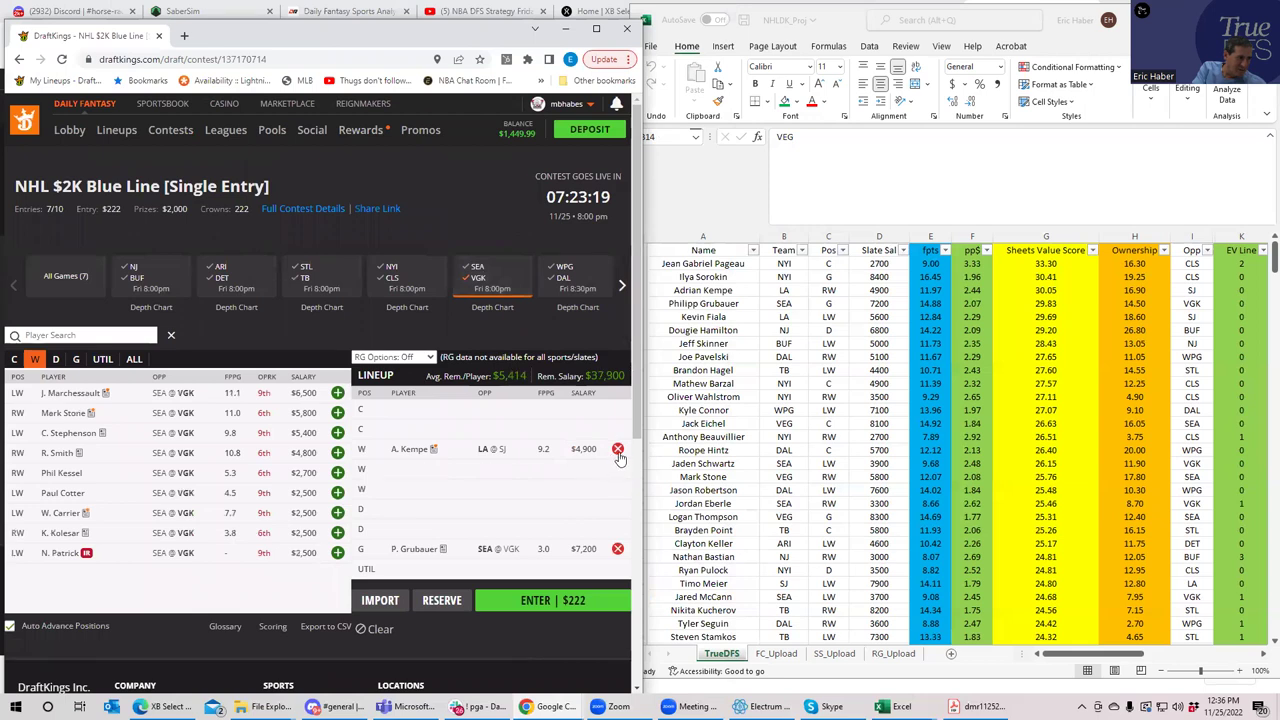
click(617, 449)
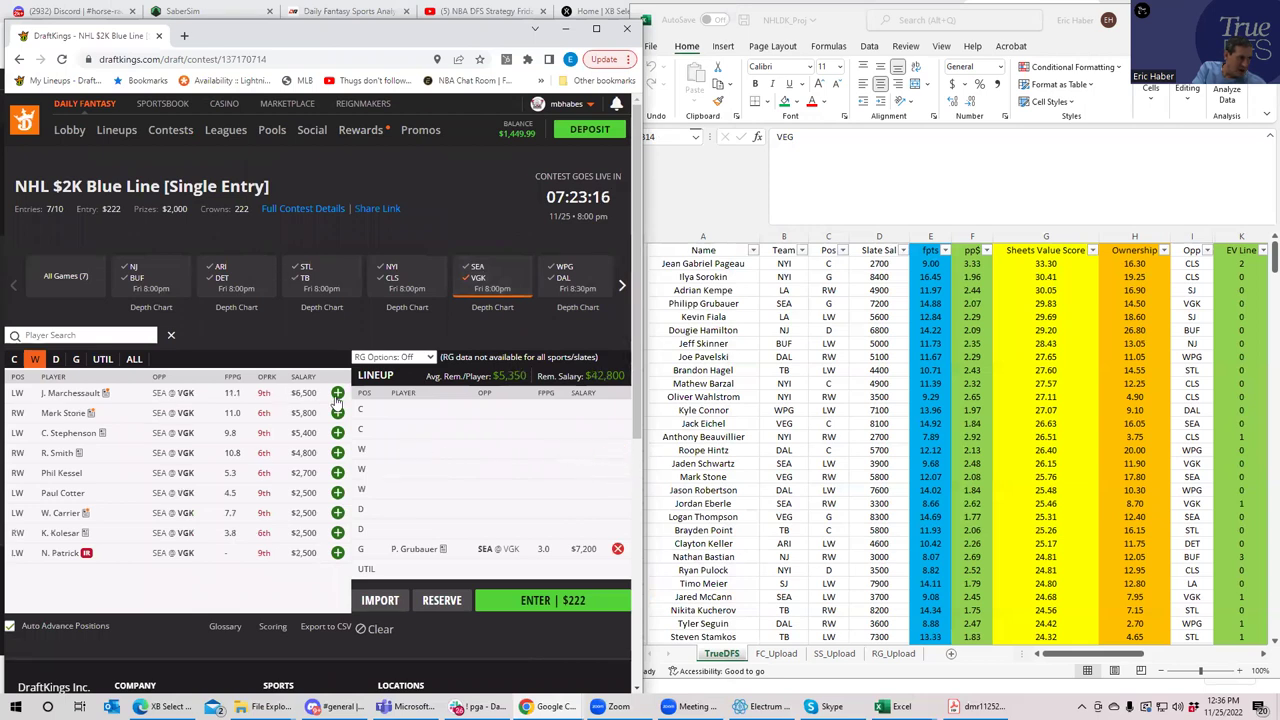
click(15, 360)
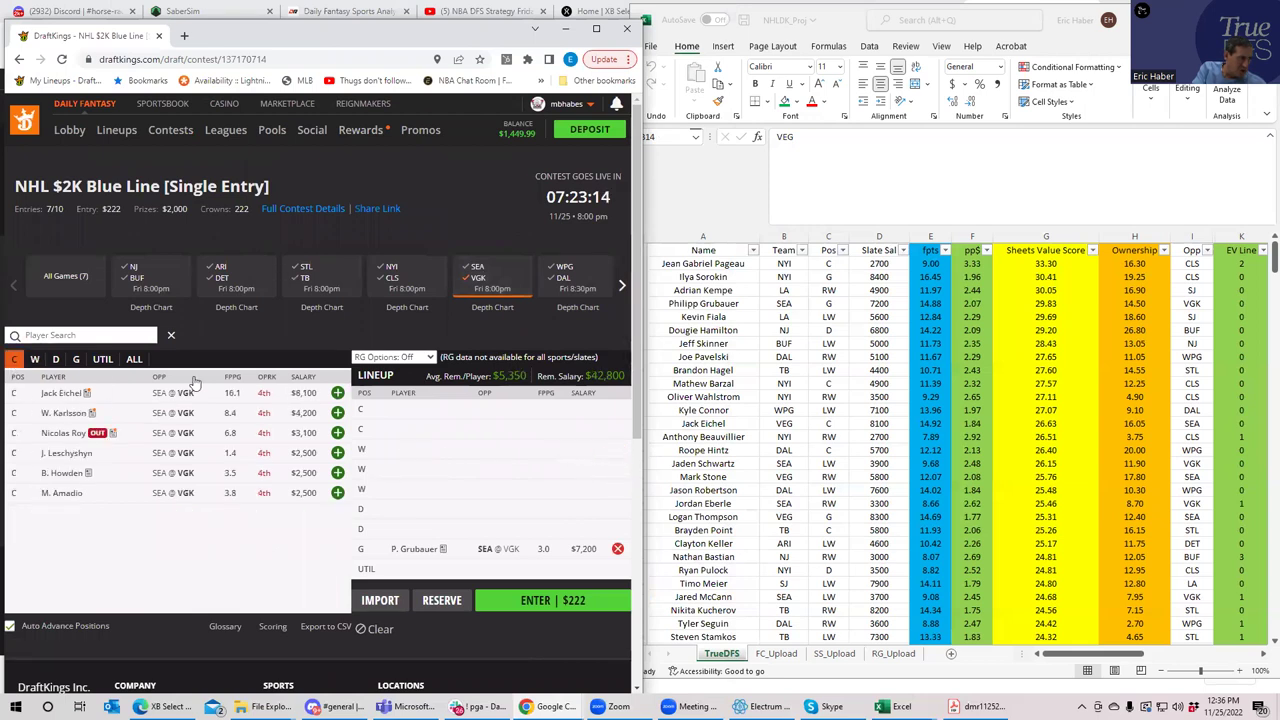
click(337, 393)
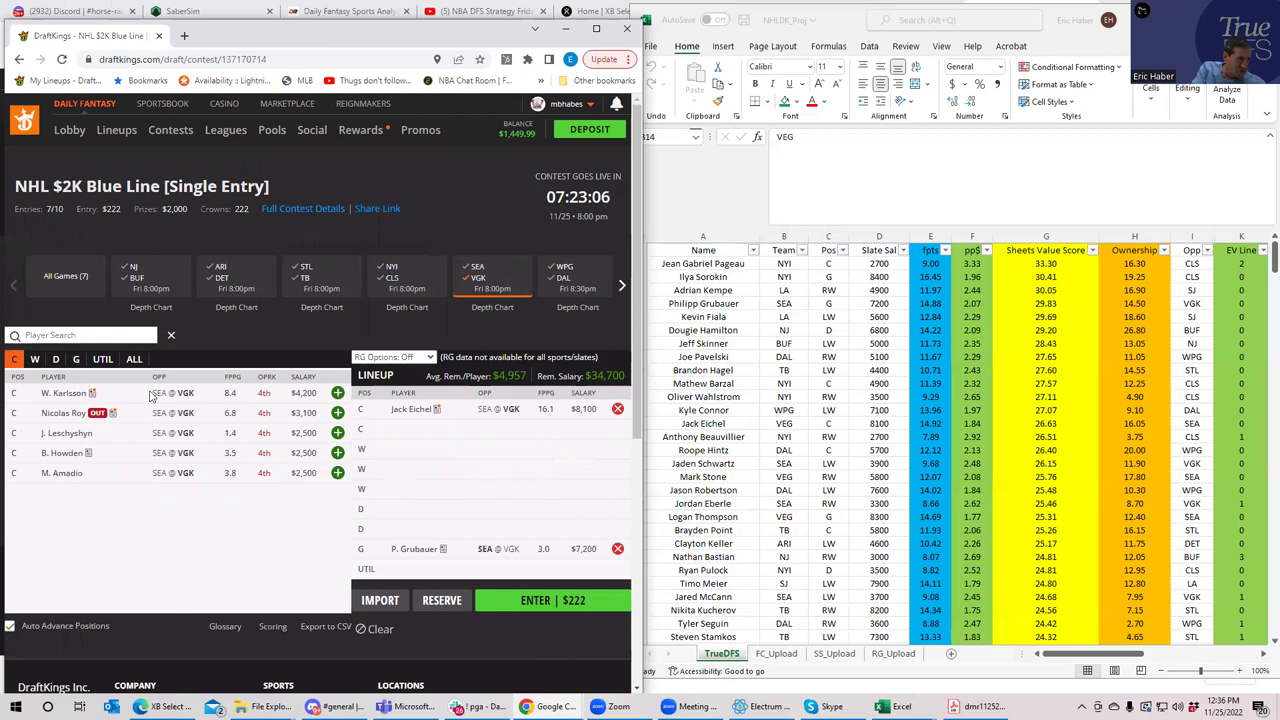
Step: Browse SEA/VGK wingers and check the teams of Stone, Eichel and Schwartz in the projections
click(34, 359)
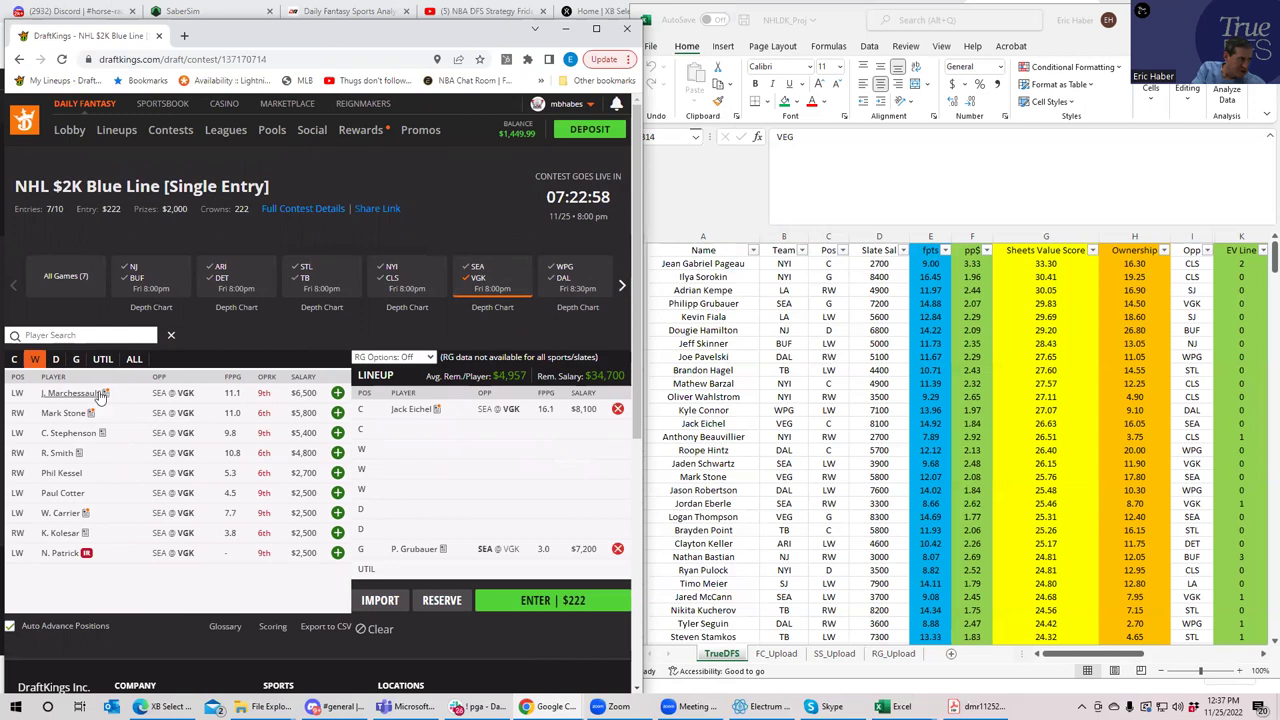
click(14, 359)
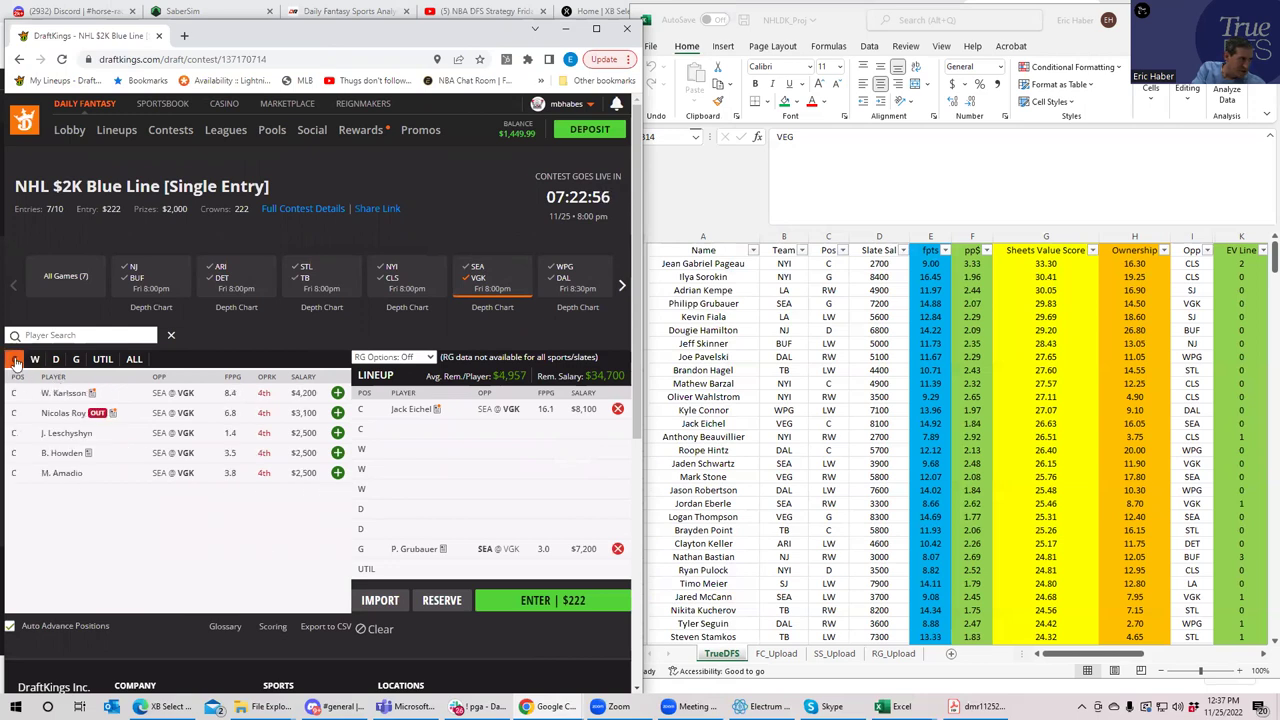
click(34, 360)
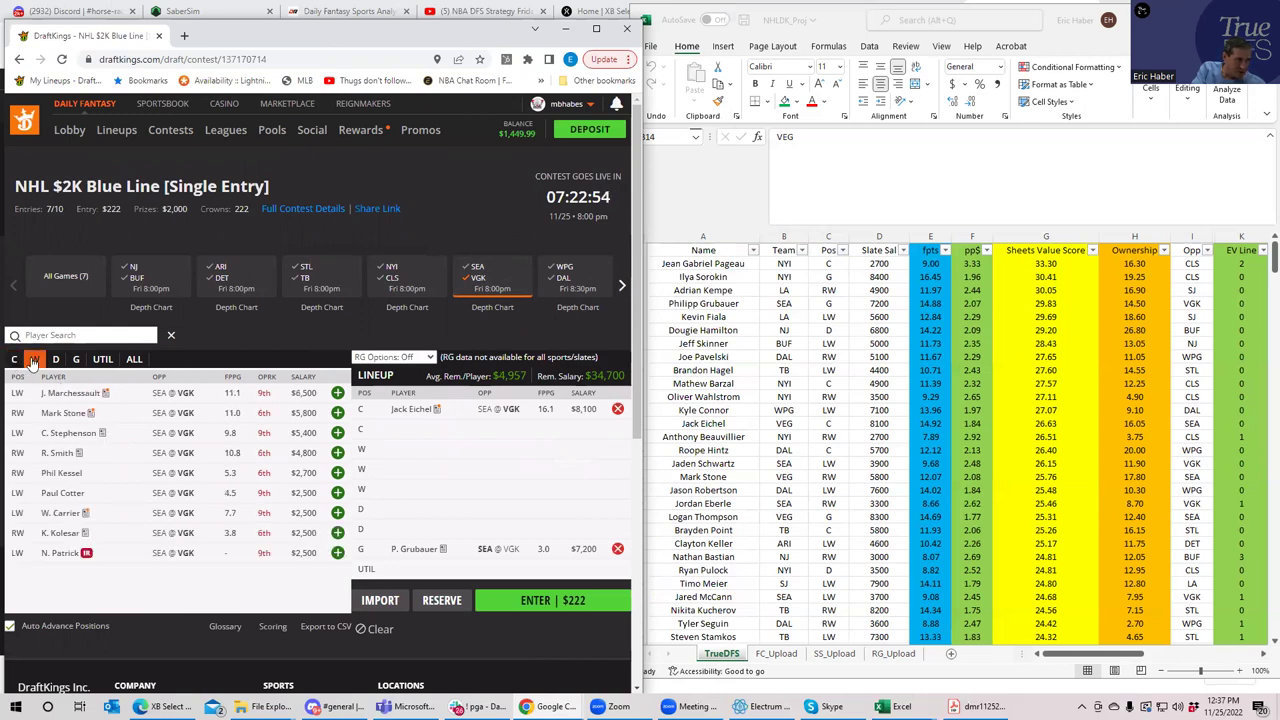
click(818, 546)
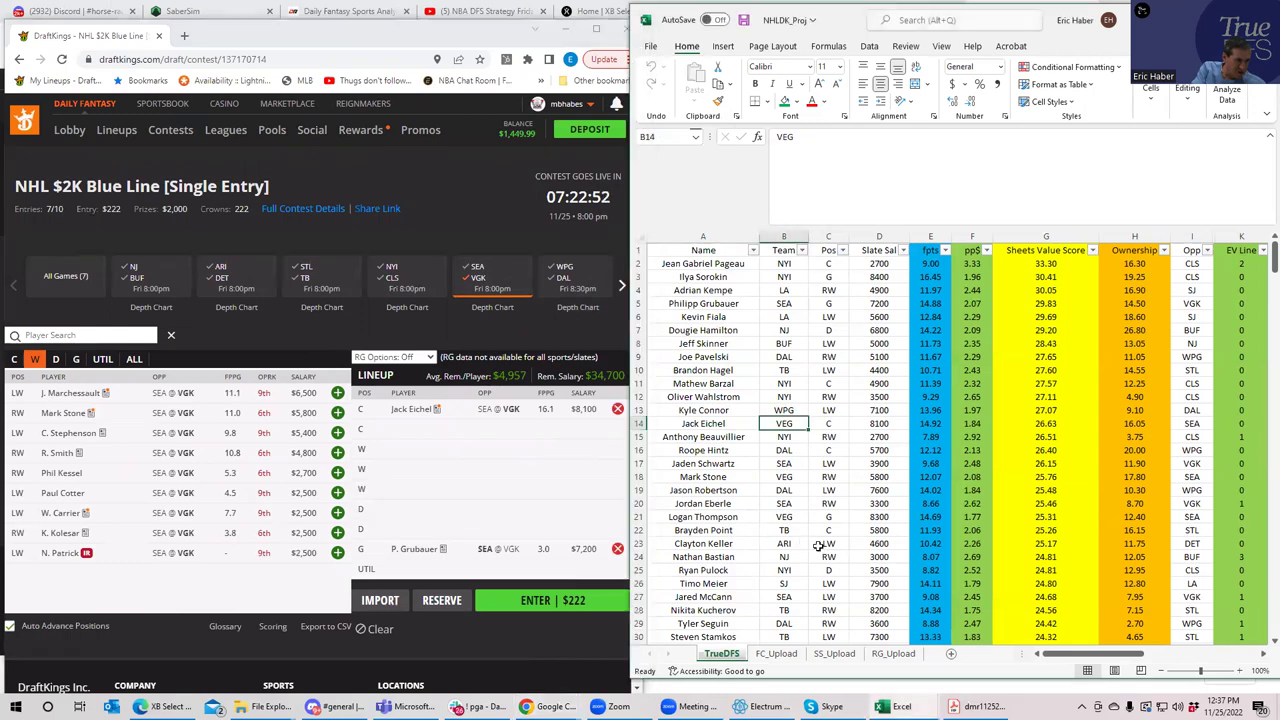
click(788, 477)
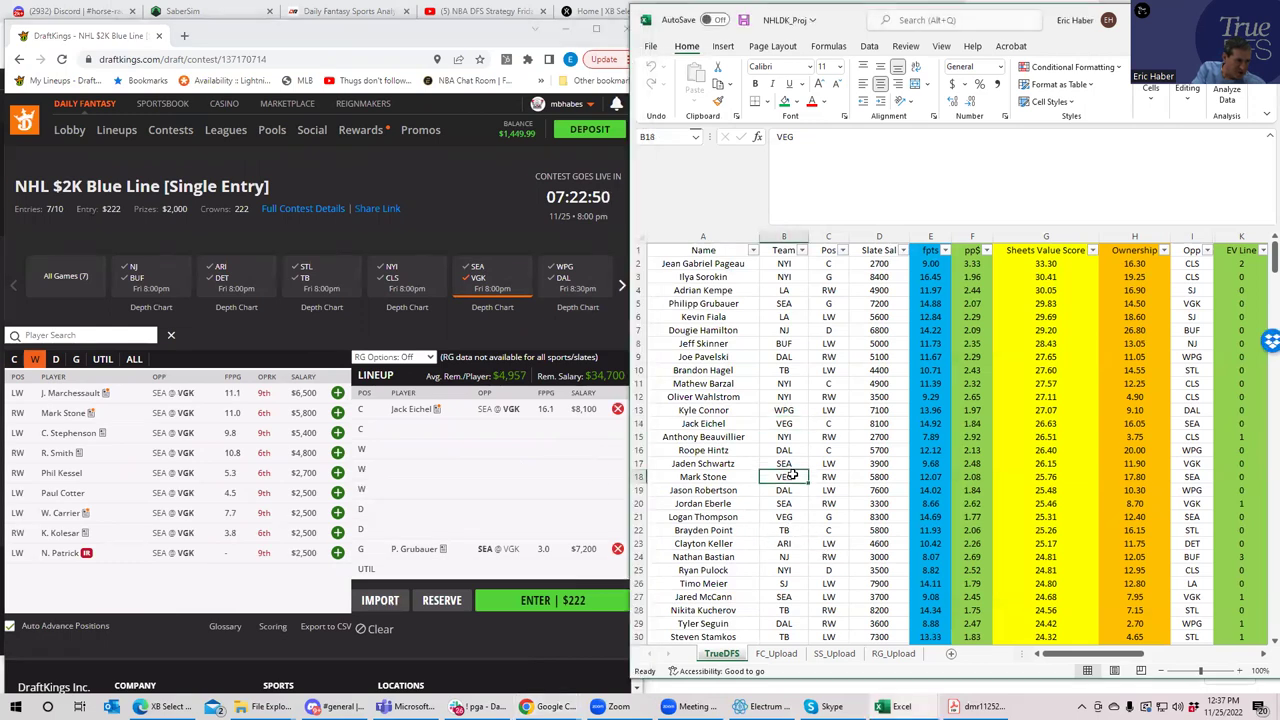
click(794, 424)
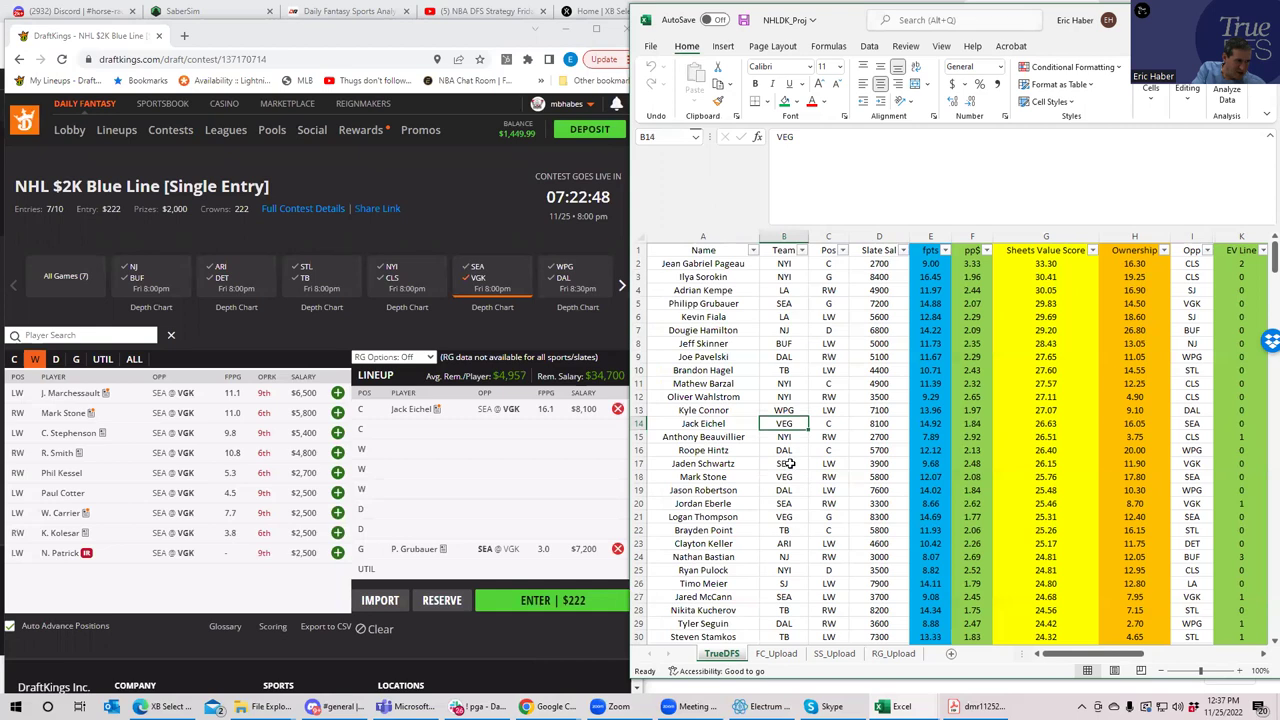
click(791, 462)
click(790, 478)
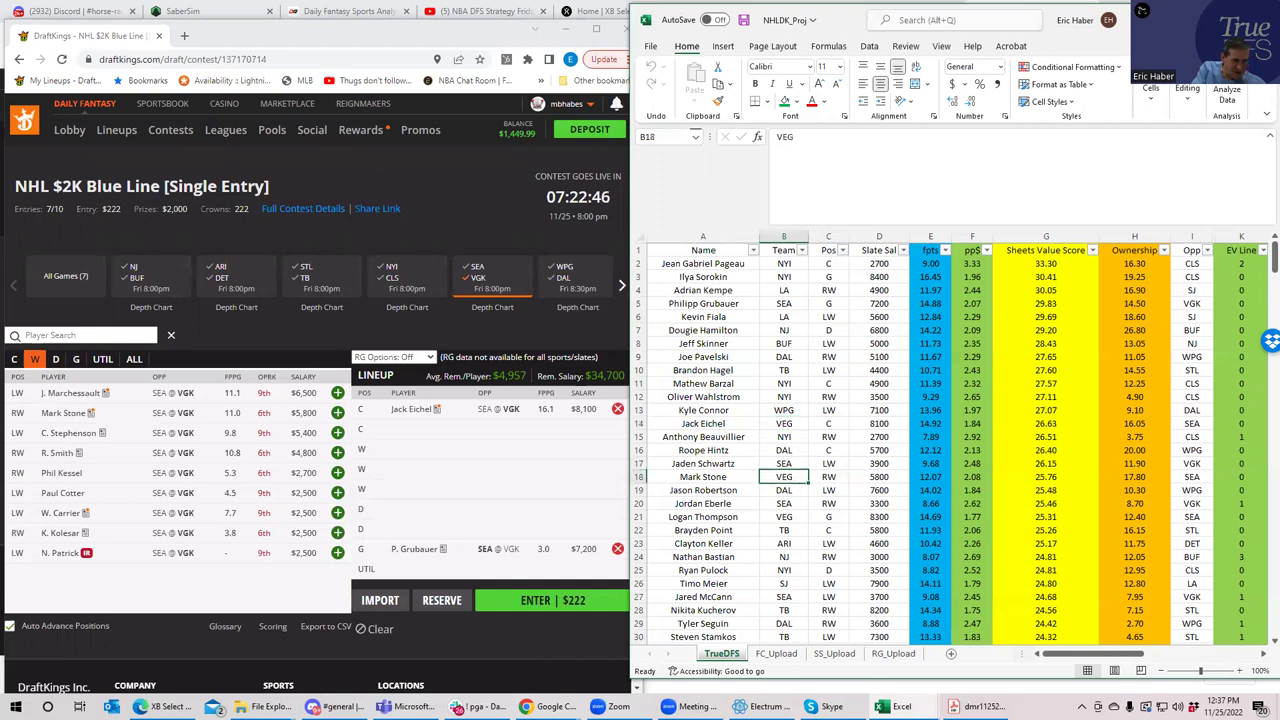
drag(1262, 262, 1262, 259)
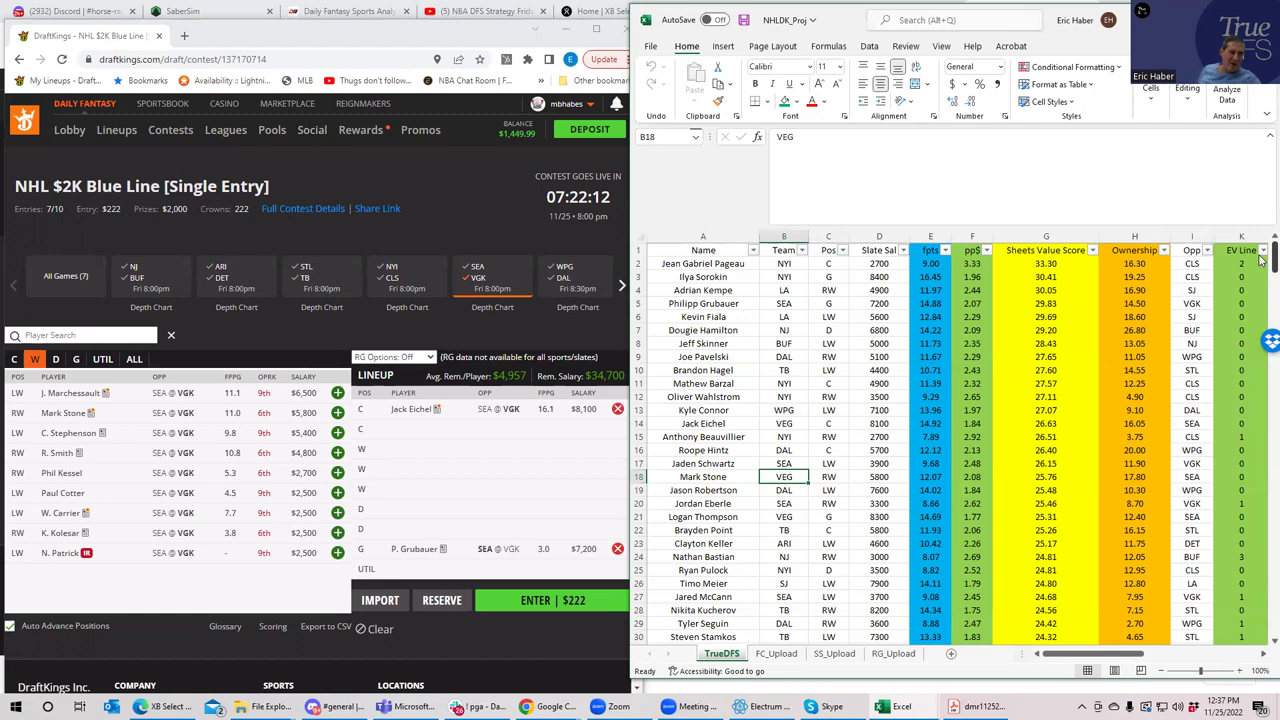
Step: Add J. Marchessault and Mark Stone at wing and S. Theodore on defense
click(338, 393)
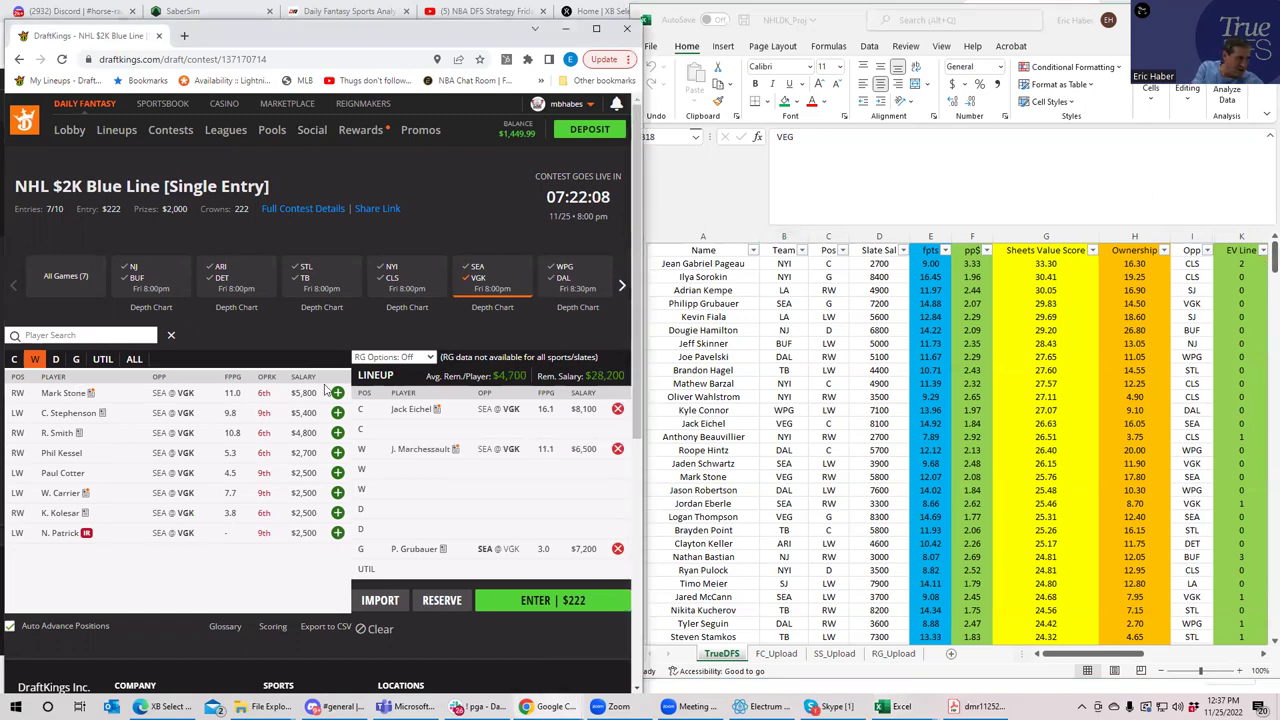
click(338, 393)
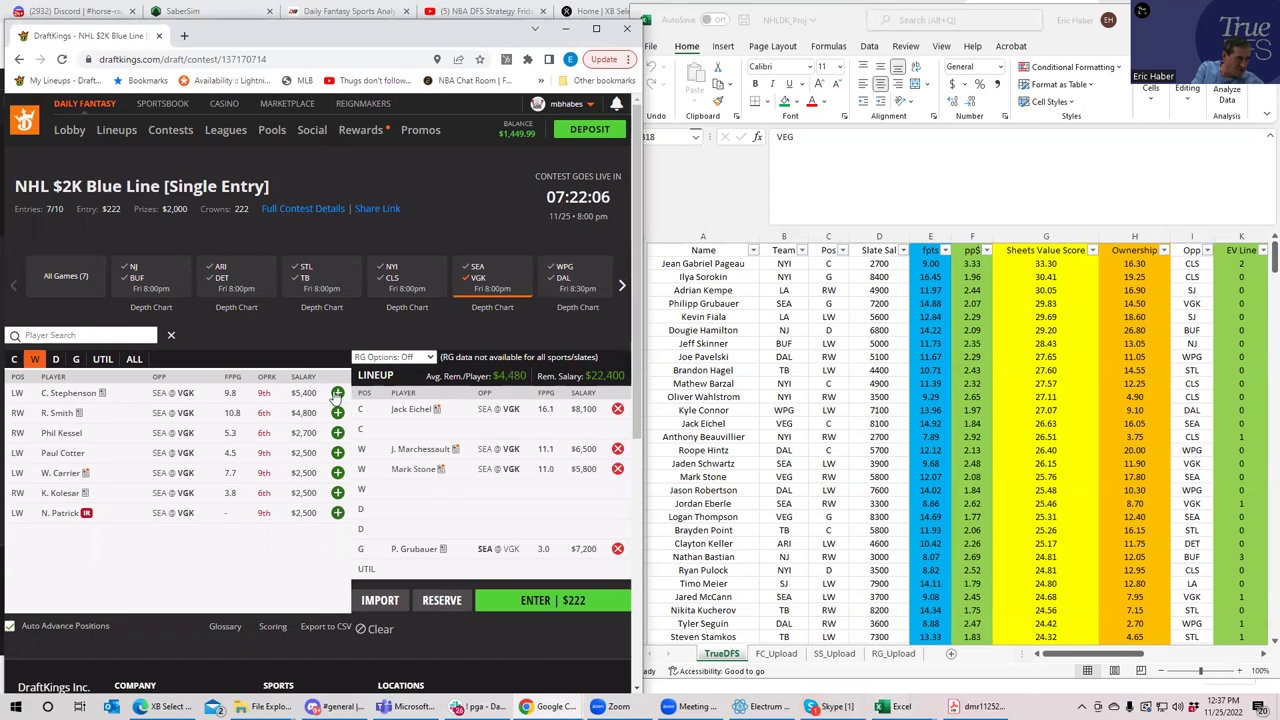
click(57, 360)
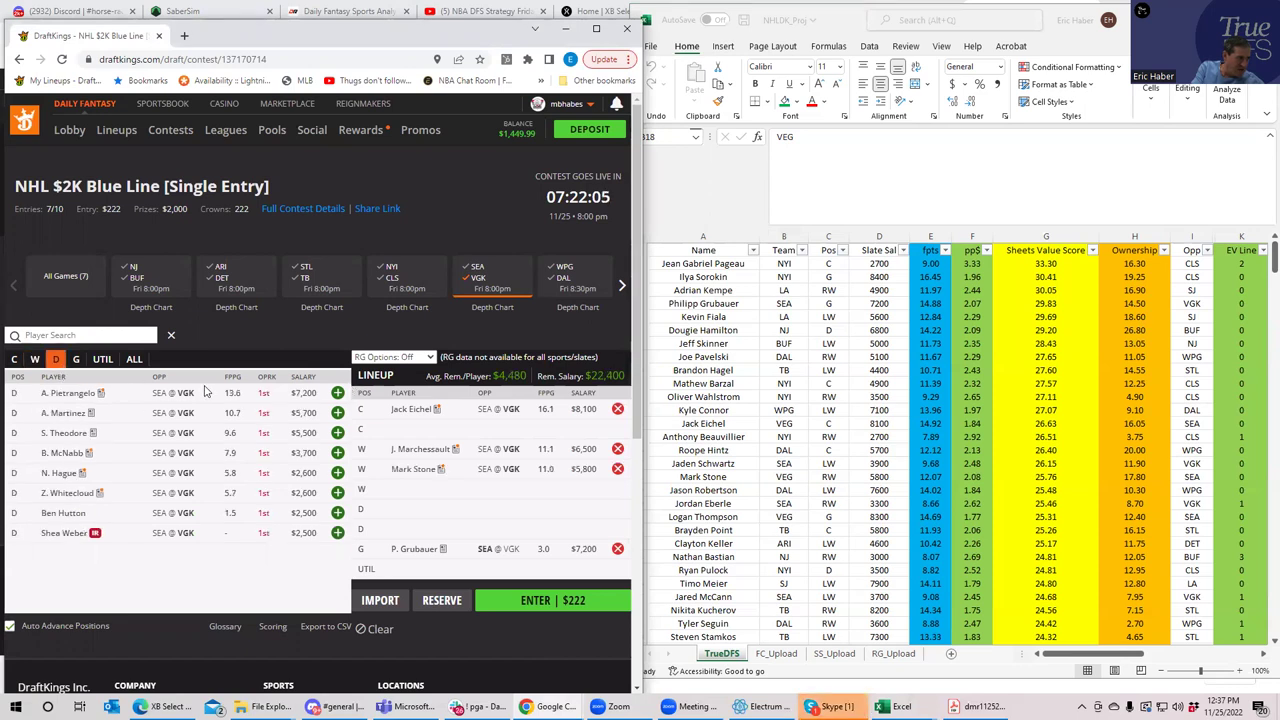
click(338, 432)
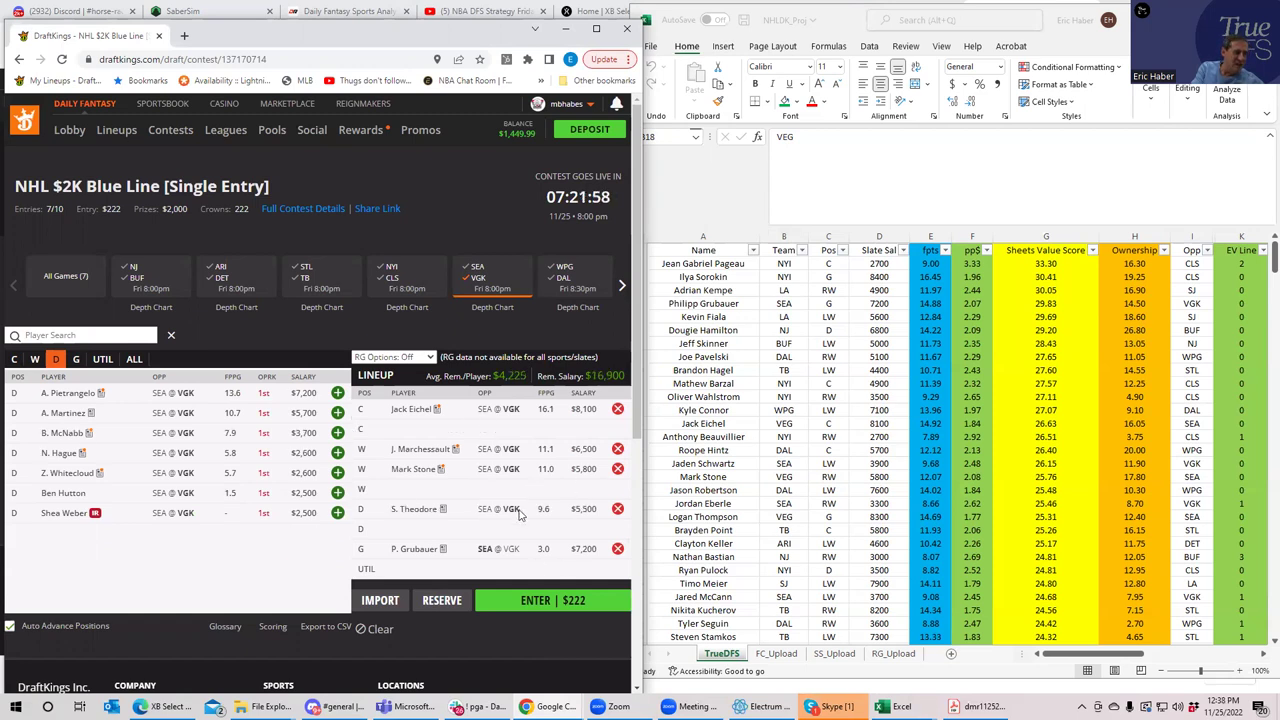
Step: Remove Marchessault, Stone, Theodore and Grubauer, leaving only Eichel with $41,900 remaining
click(617, 449)
click(617, 469)
click(617, 509)
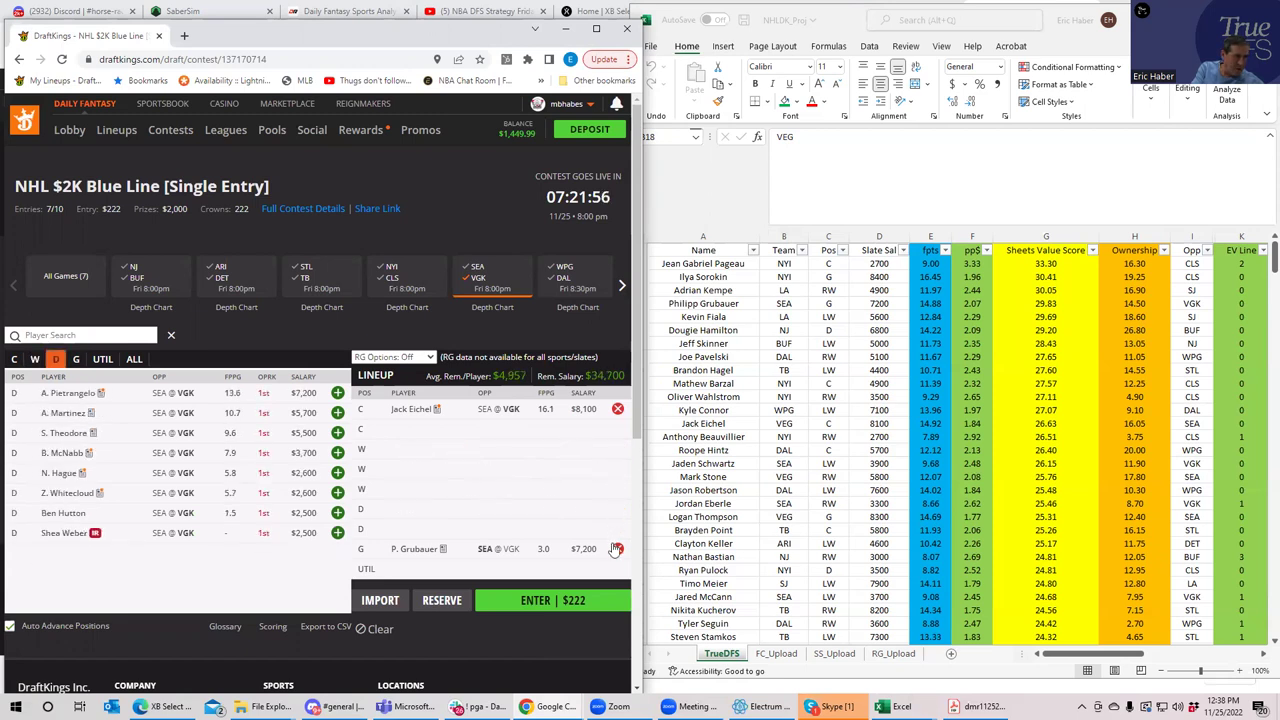
click(617, 549)
Step: Go to sabersim.com, leave the DraftKings page, maximize the window and log in
click(280, 60)
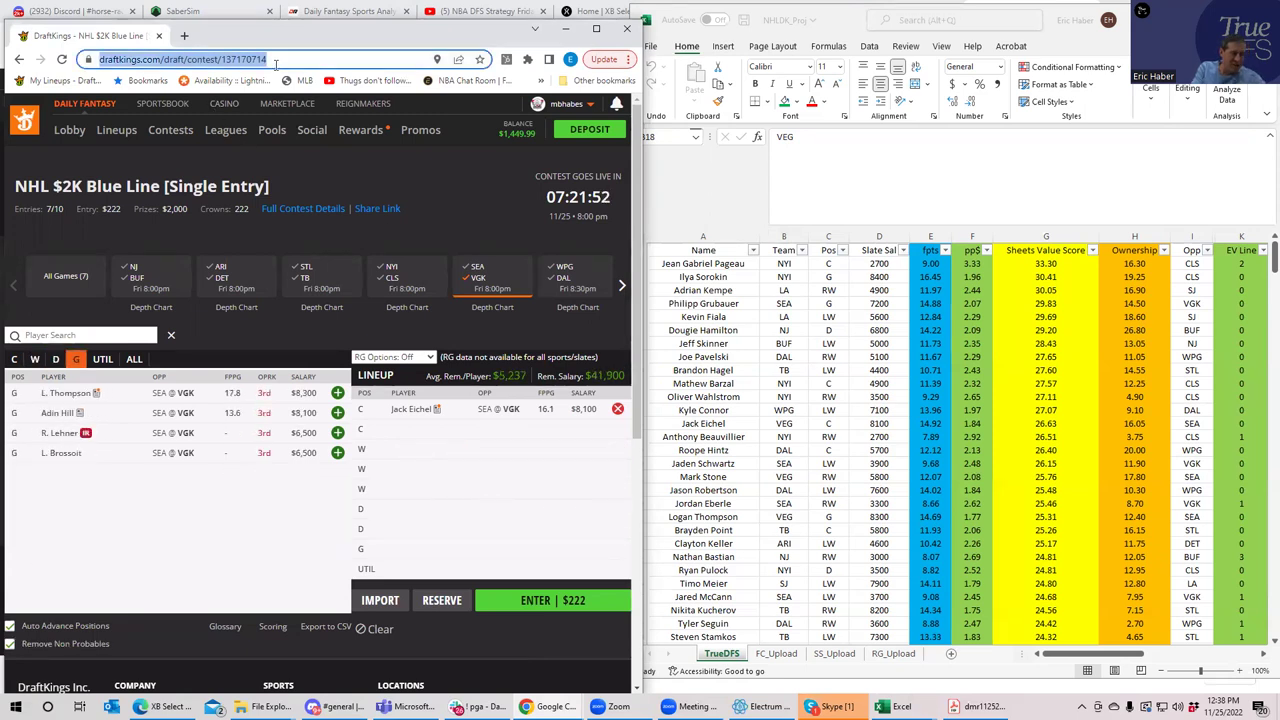
text(SA)
key(Return)
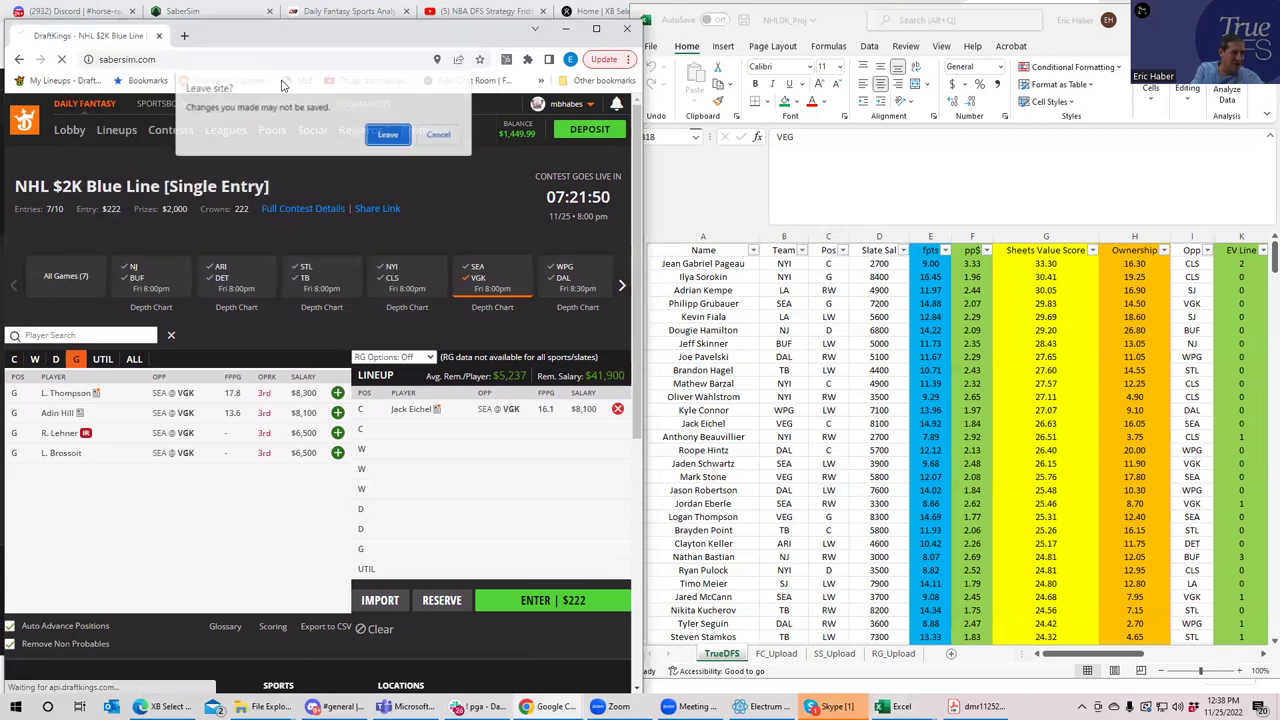
click(385, 135)
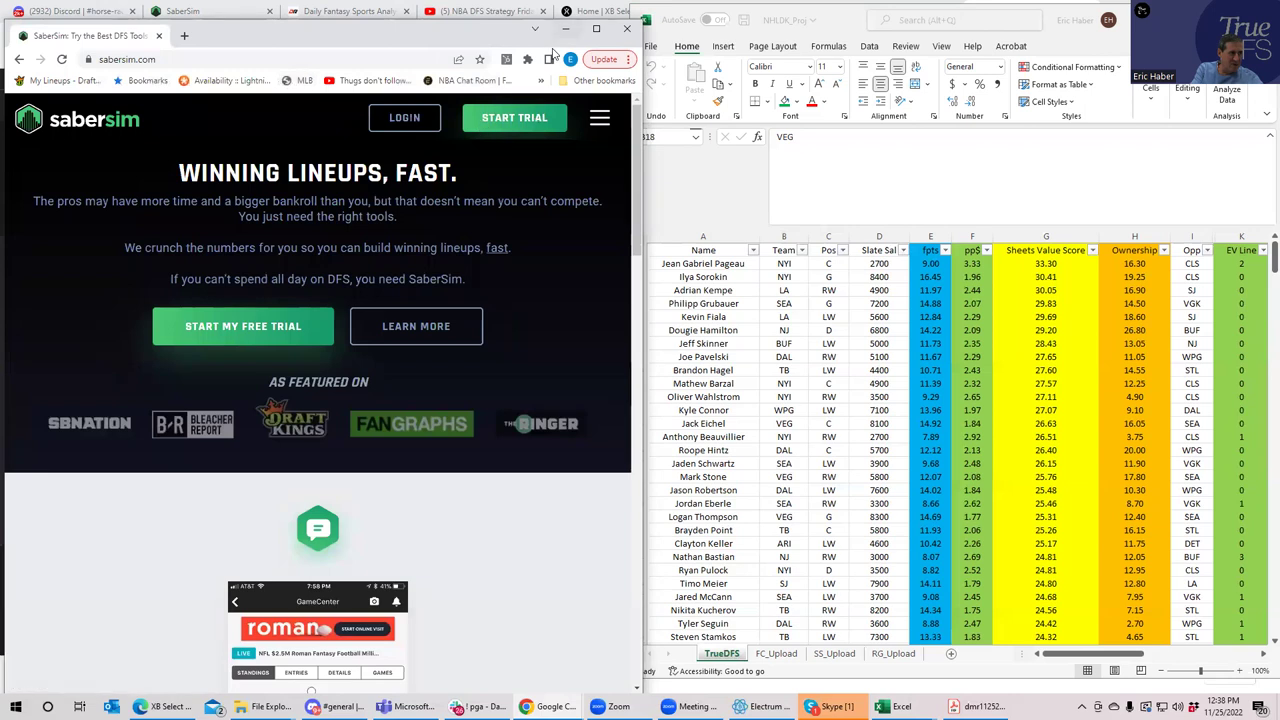
click(596, 28)
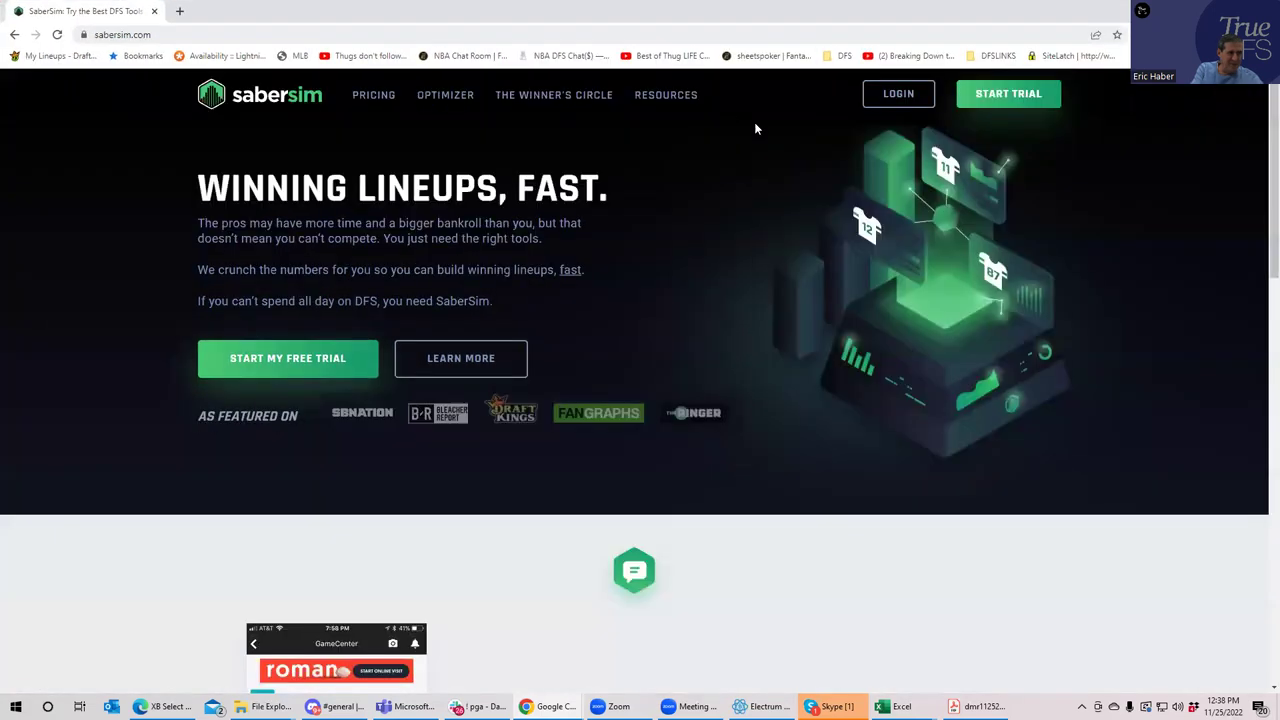
click(885, 98)
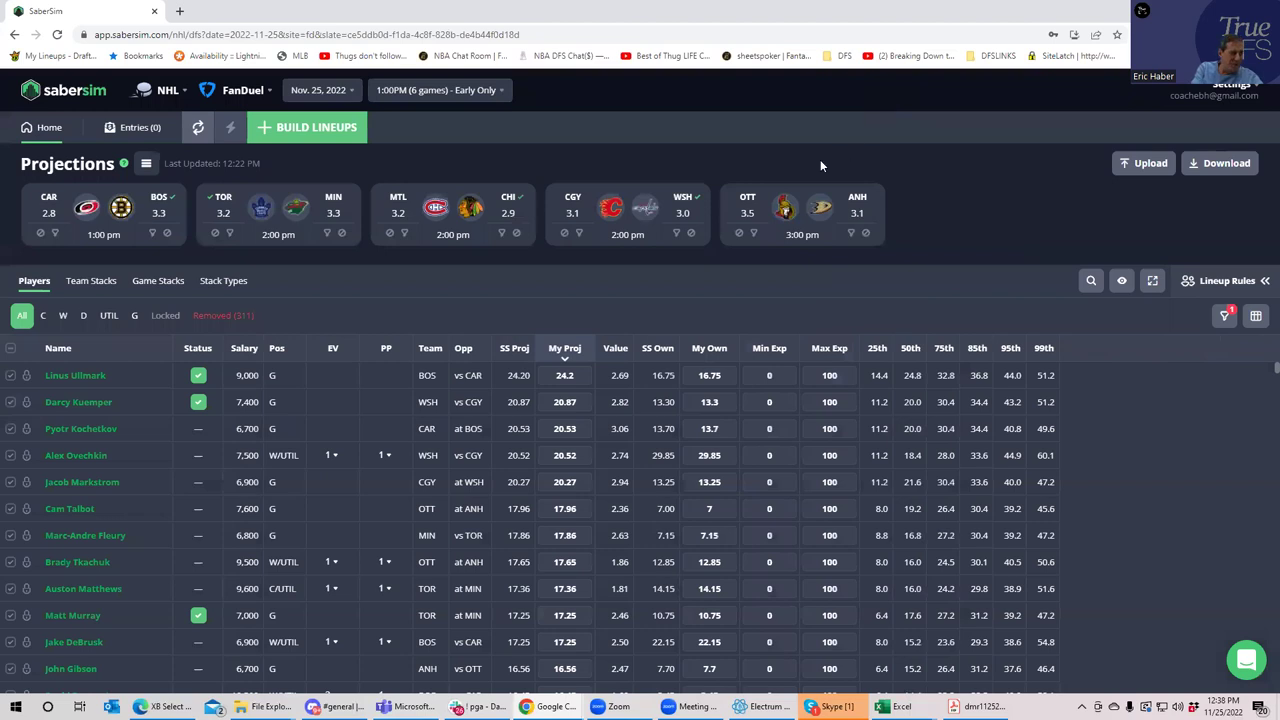
Step: Switch the SaberSim NHL projections to DraftKings
click(445, 95)
click(232, 100)
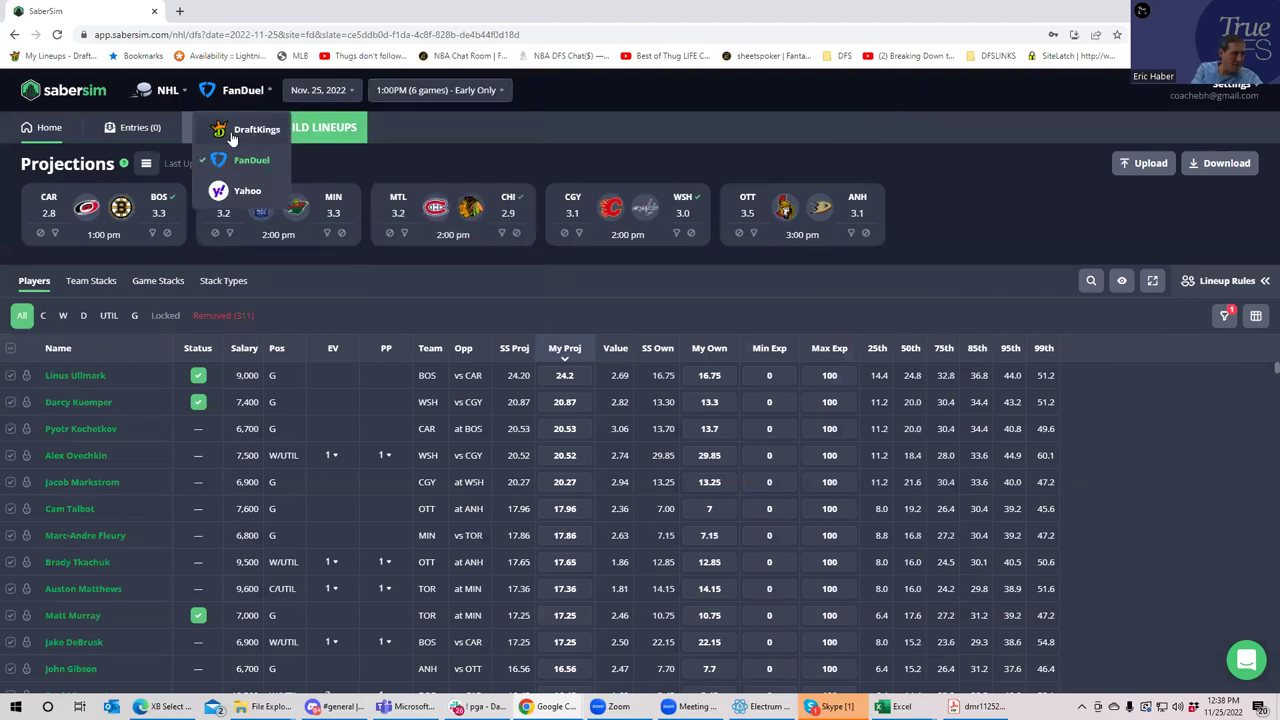
click(232, 130)
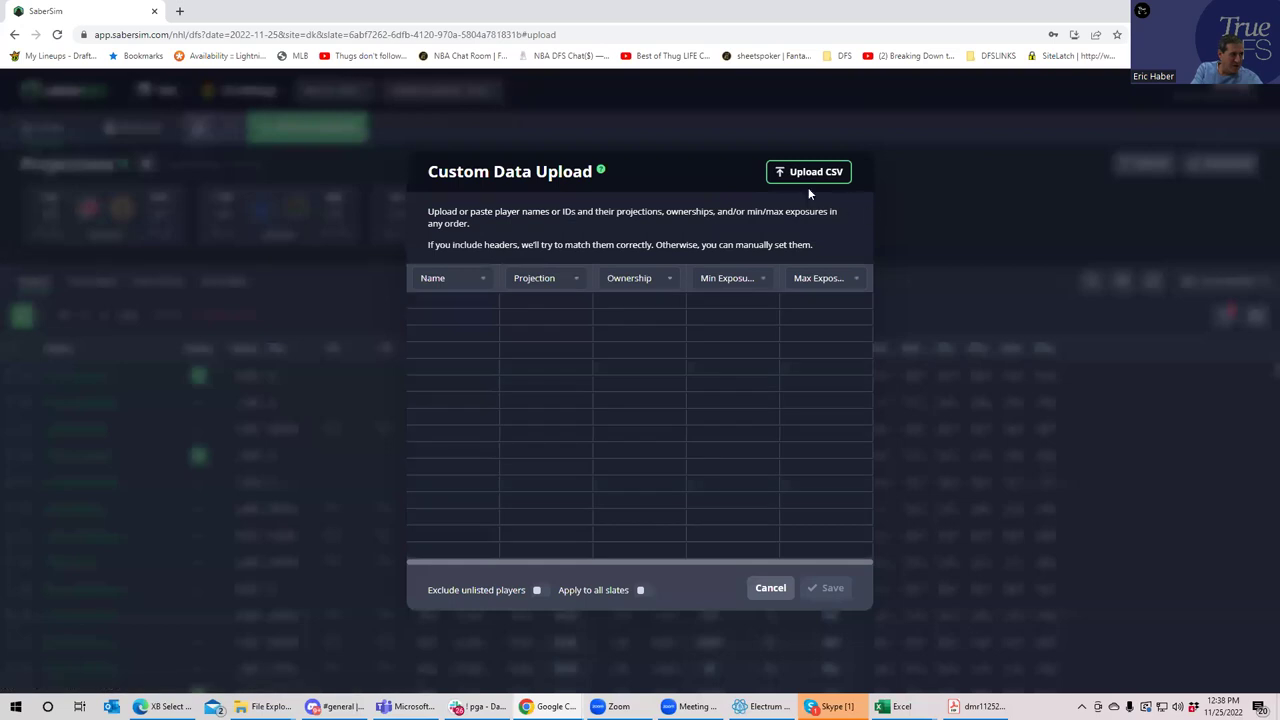
Step: Try uploading the KrugNHL NHLDK_Sim file, ignore unknown players, then cancel the upload
click(806, 180)
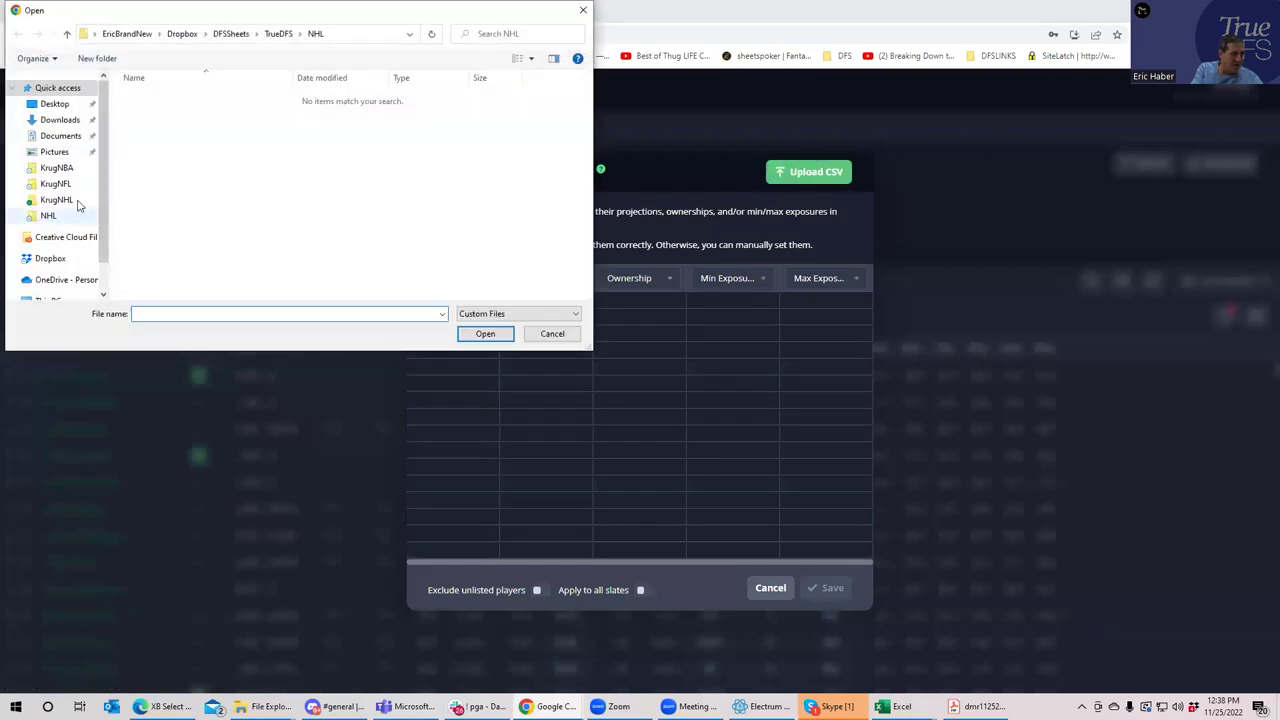
click(57, 200)
click(165, 97)
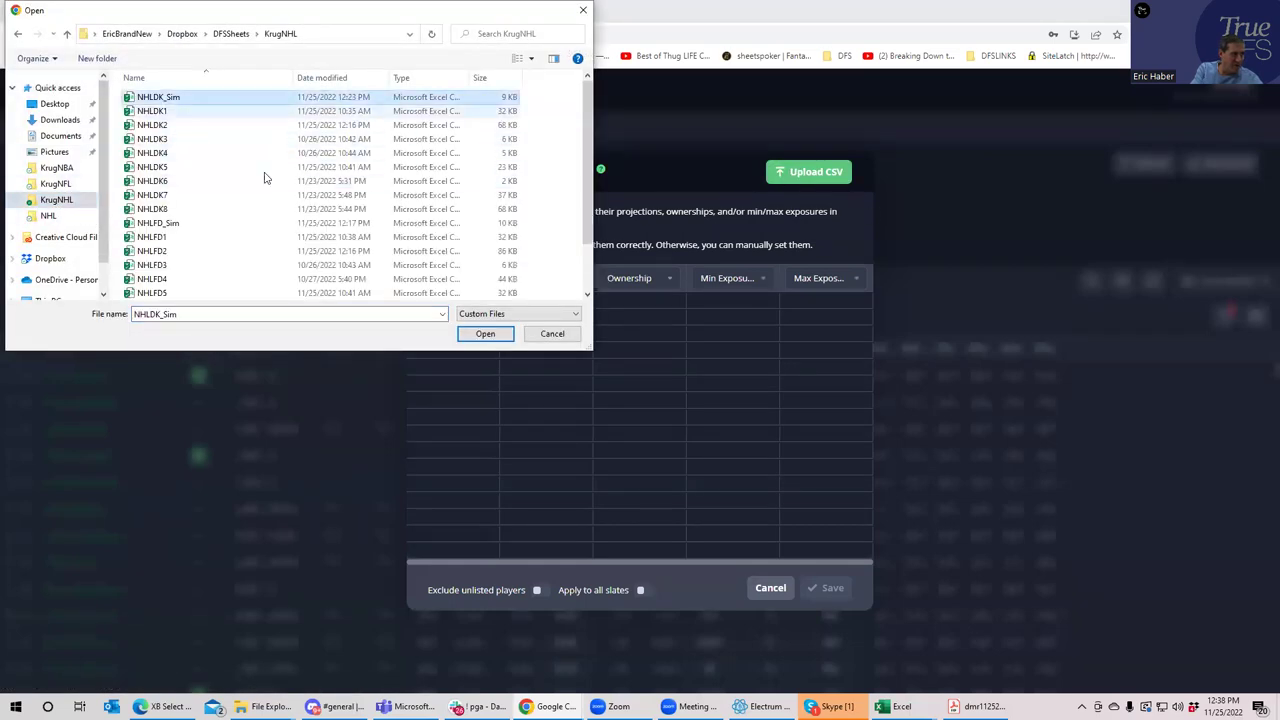
click(488, 333)
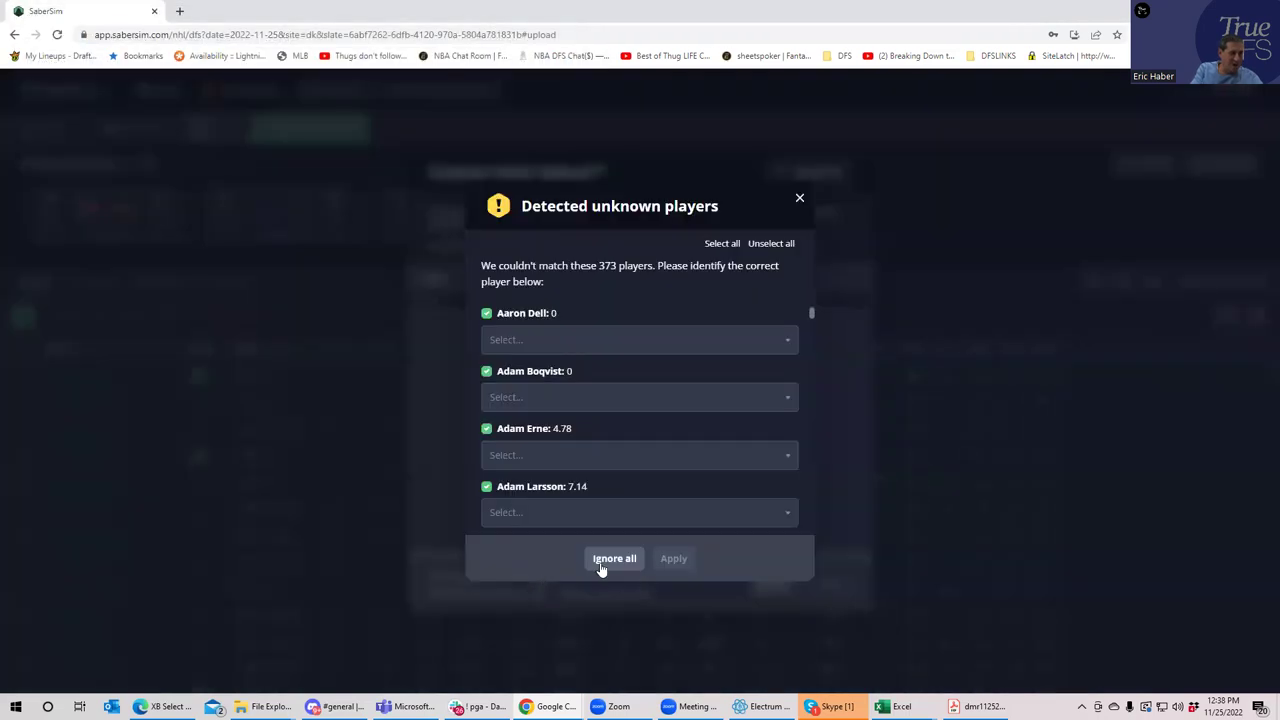
click(601, 566)
click(760, 586)
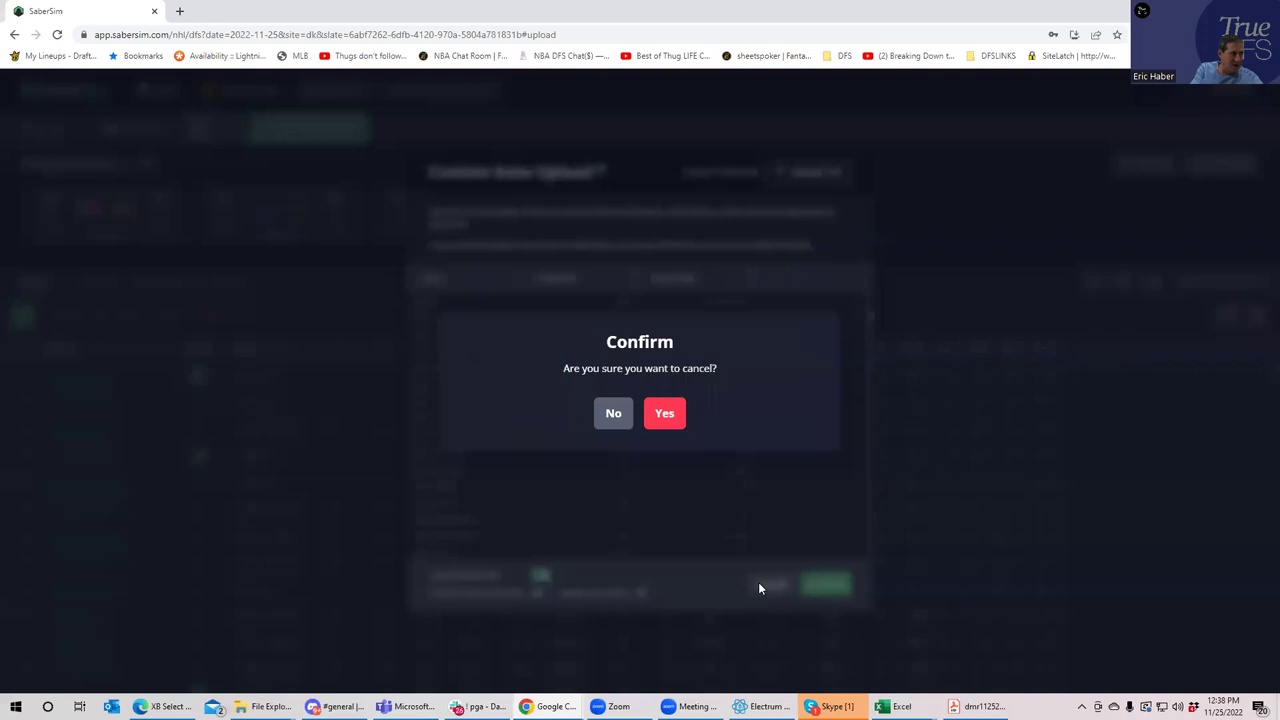
click(665, 415)
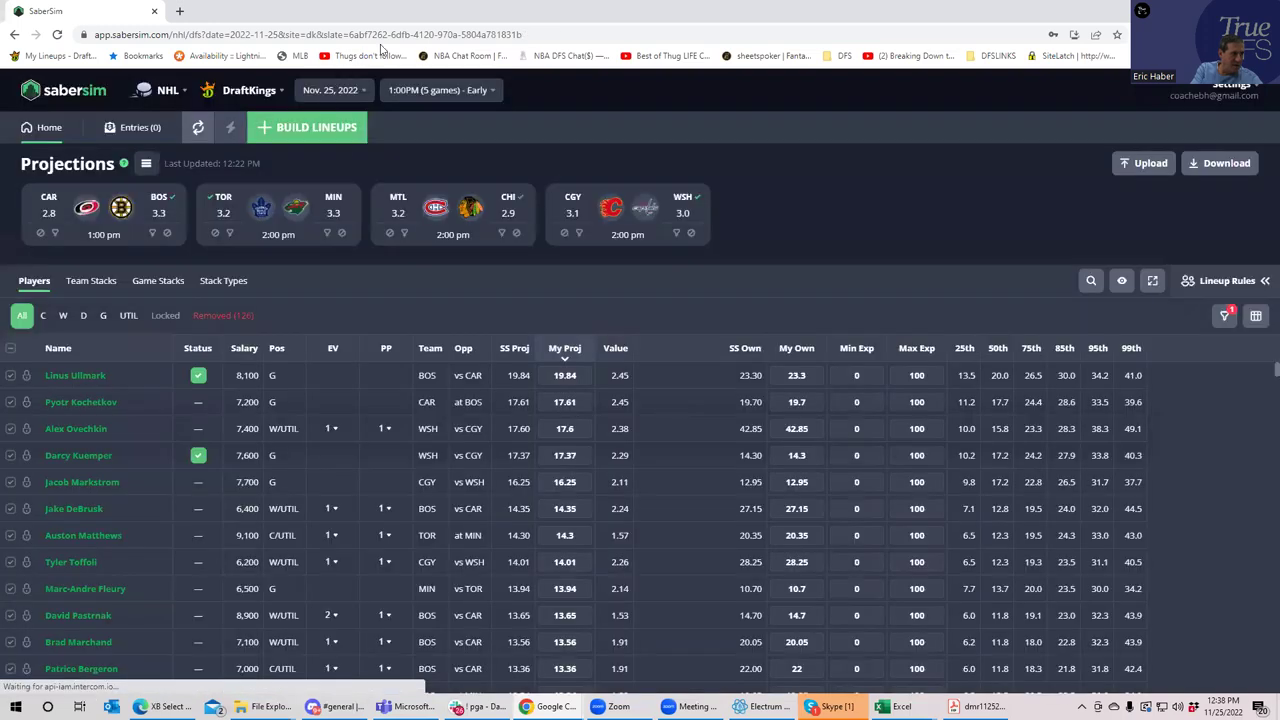
Step: Select the 8:00PM 7-game main slate and upload NHLDK_Sim from Downloads\KrugNHL
click(440, 90)
click(457, 202)
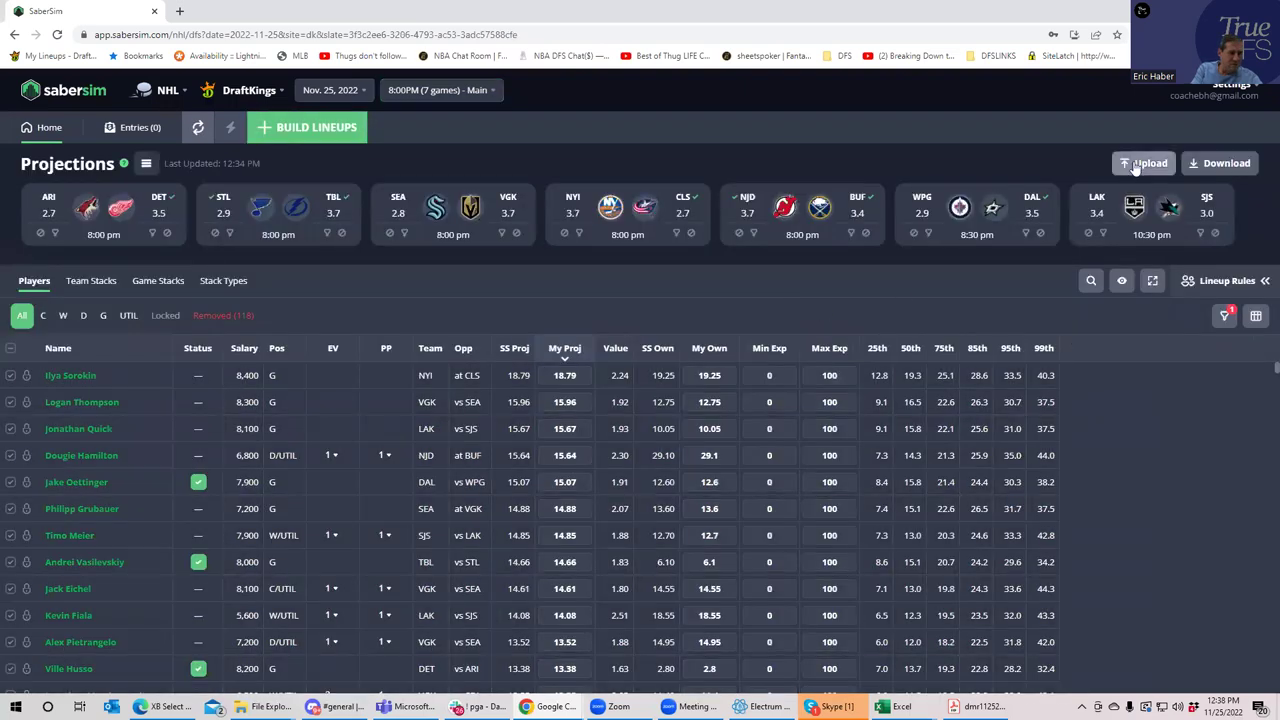
click(1138, 164)
click(817, 178)
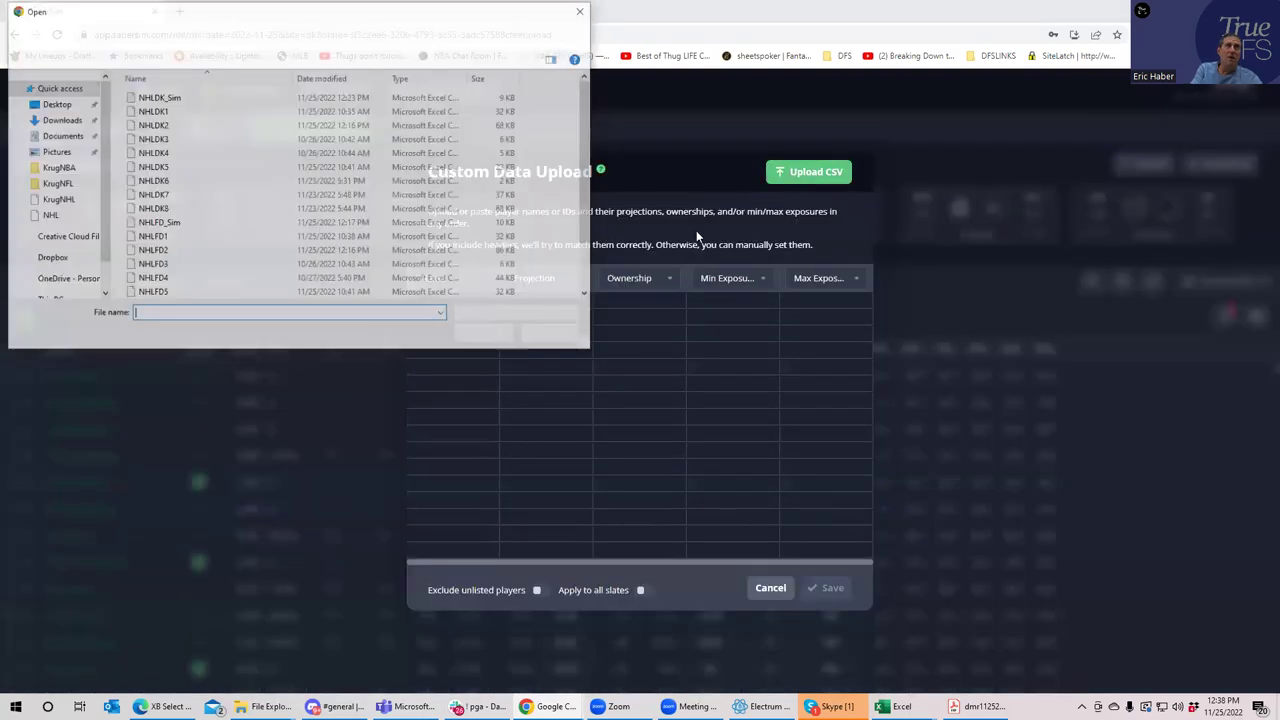
click(70, 120)
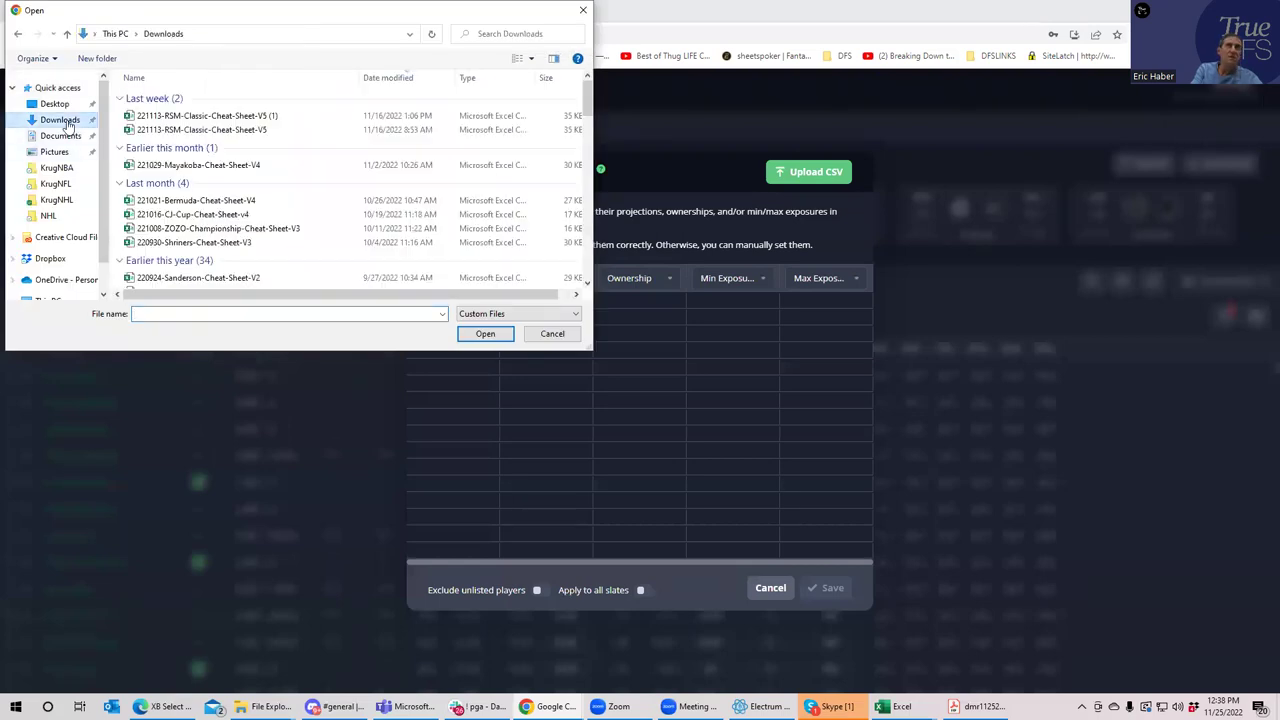
click(58, 200)
click(160, 100)
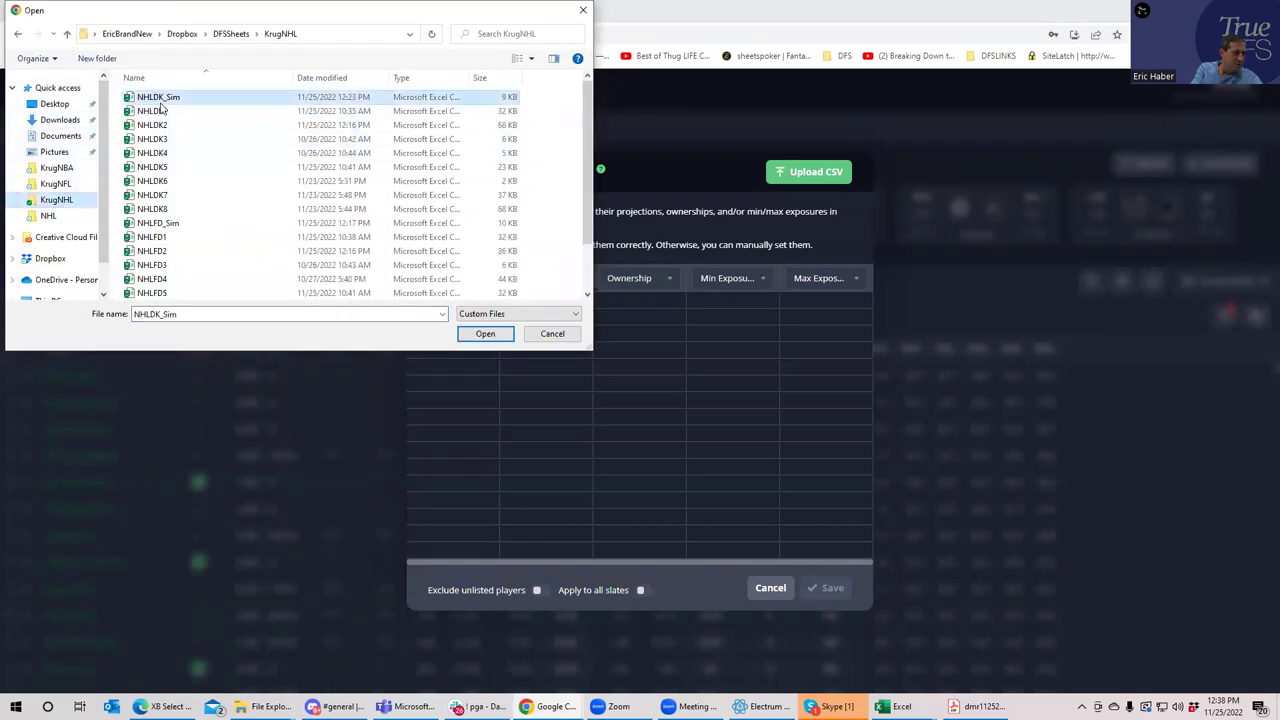
click(468, 334)
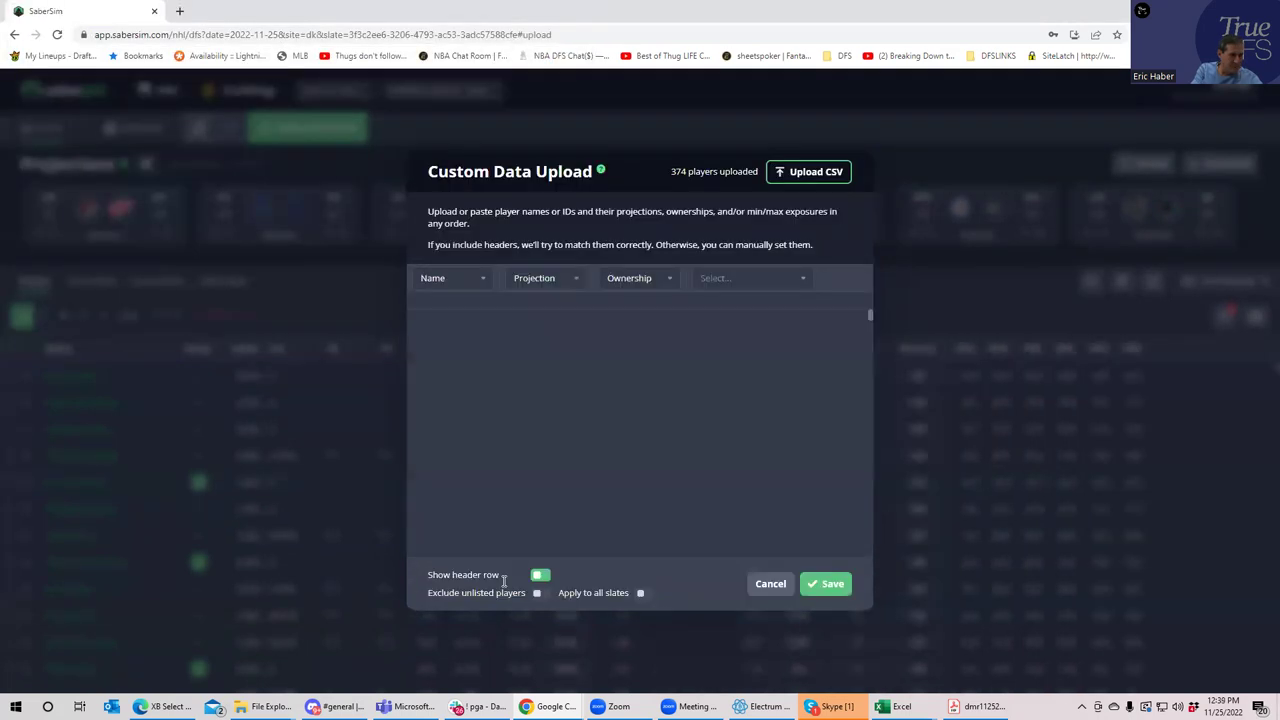
Step: Exclude unlisted players, save the custom projections, and exclude all out players
click(538, 594)
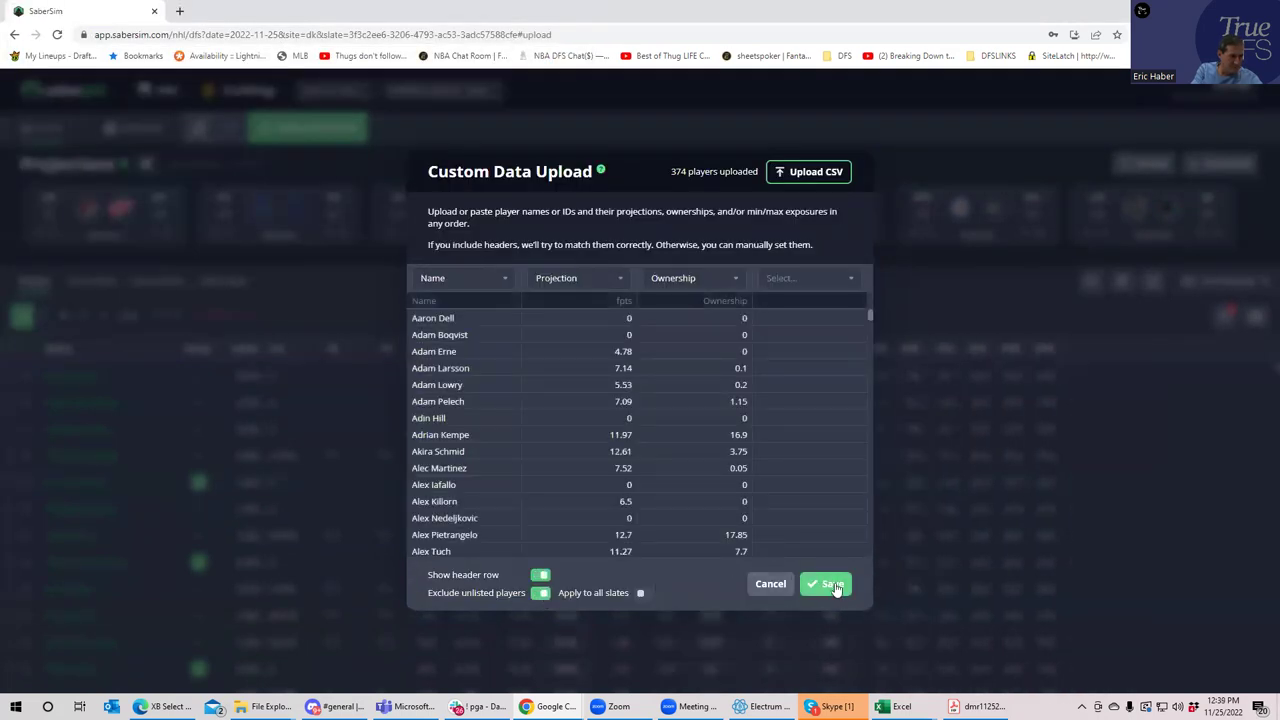
click(829, 584)
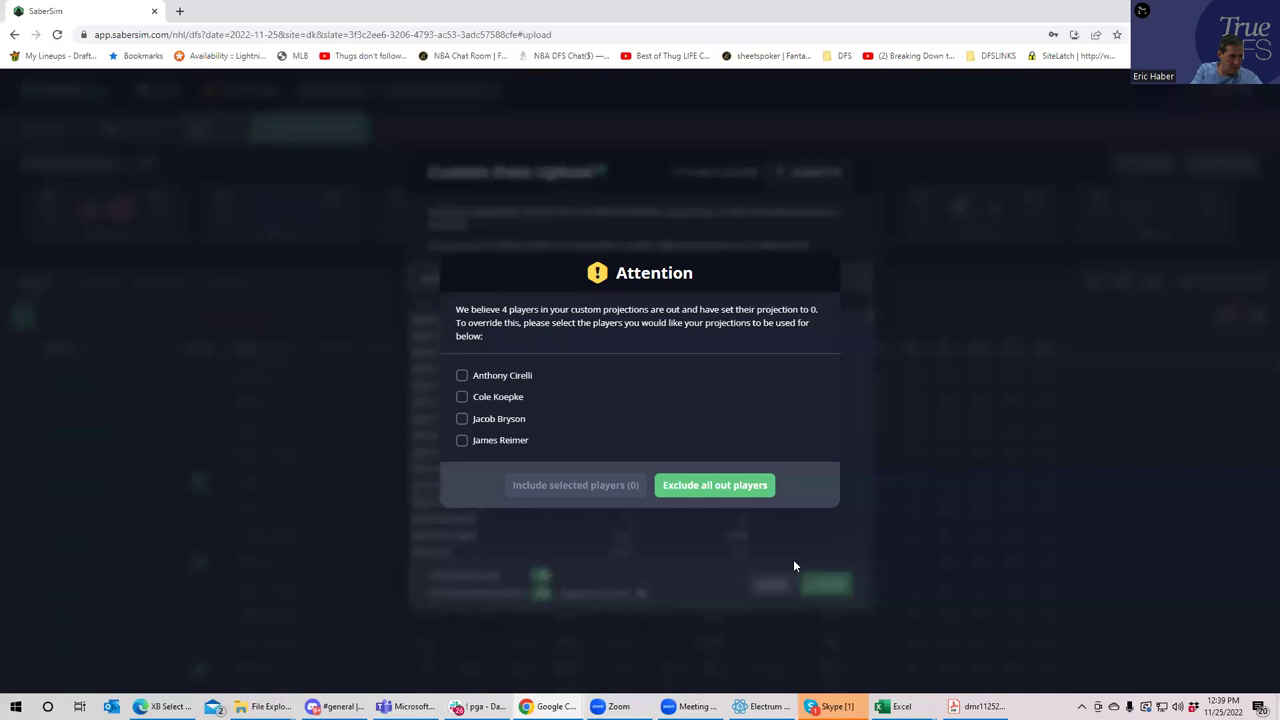
click(692, 492)
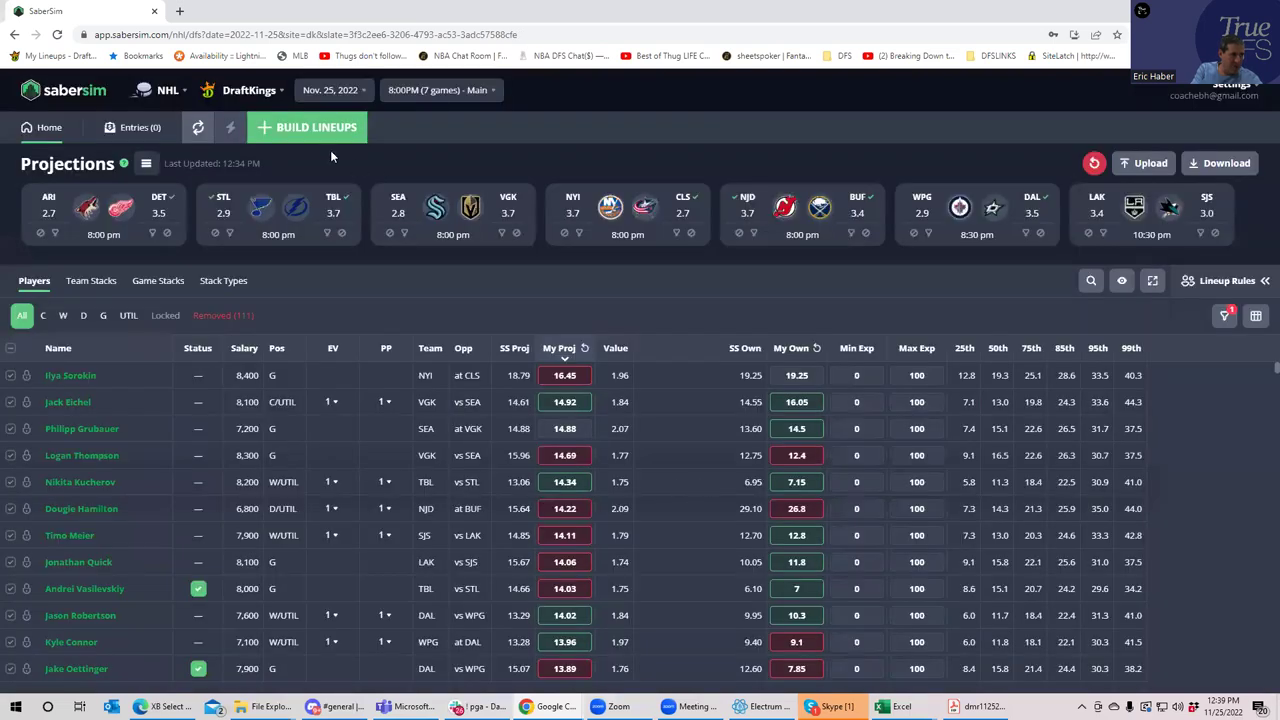
Step: Build 150 lineups with a new SaberSim build
click(316, 128)
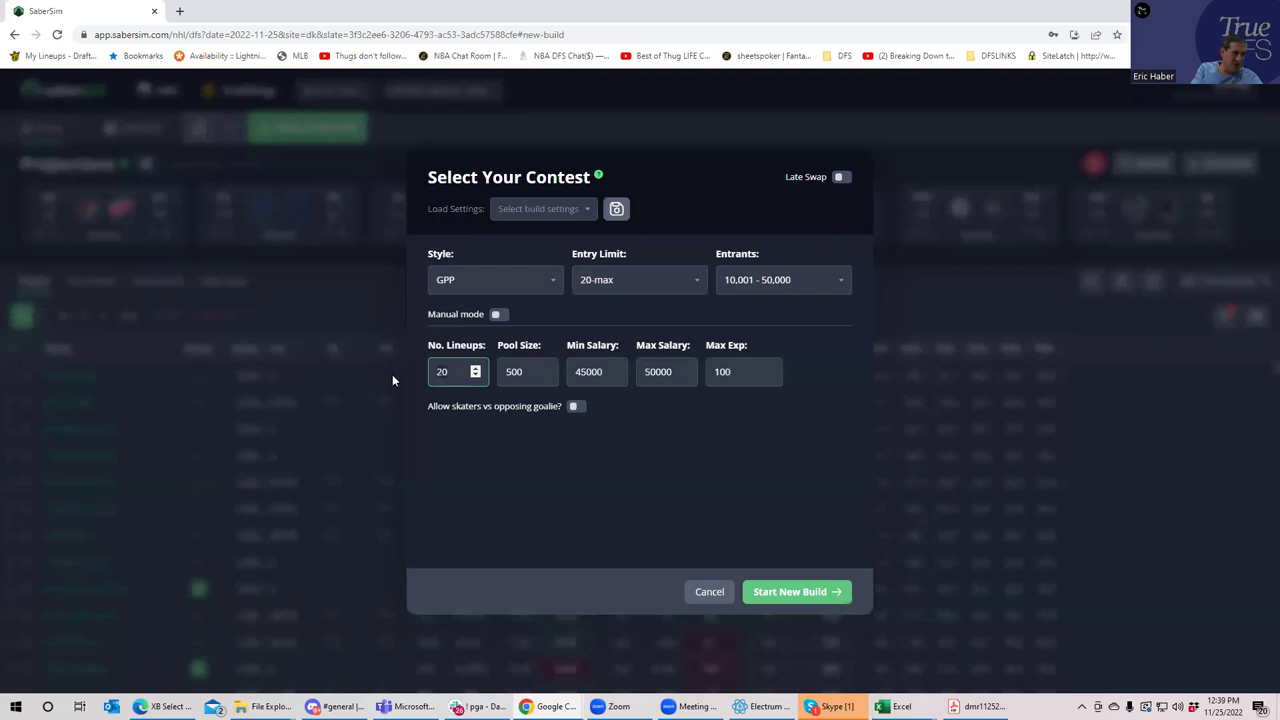
text(150)
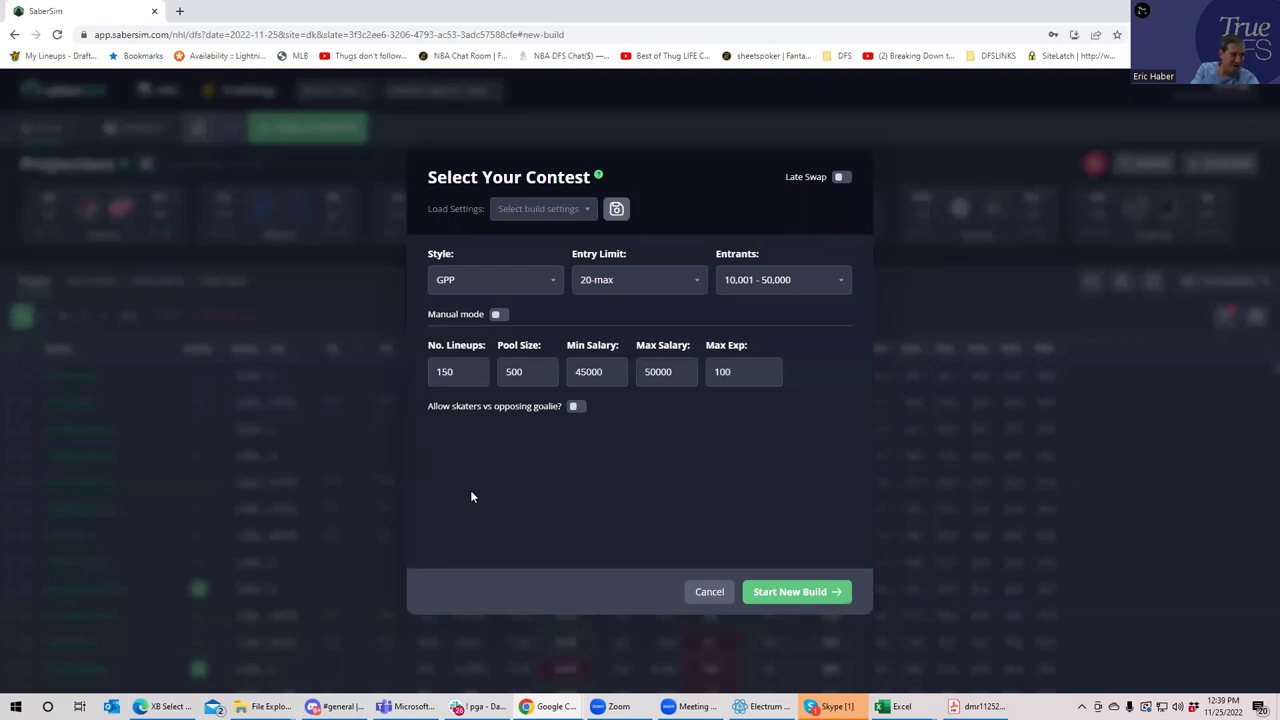
click(770, 591)
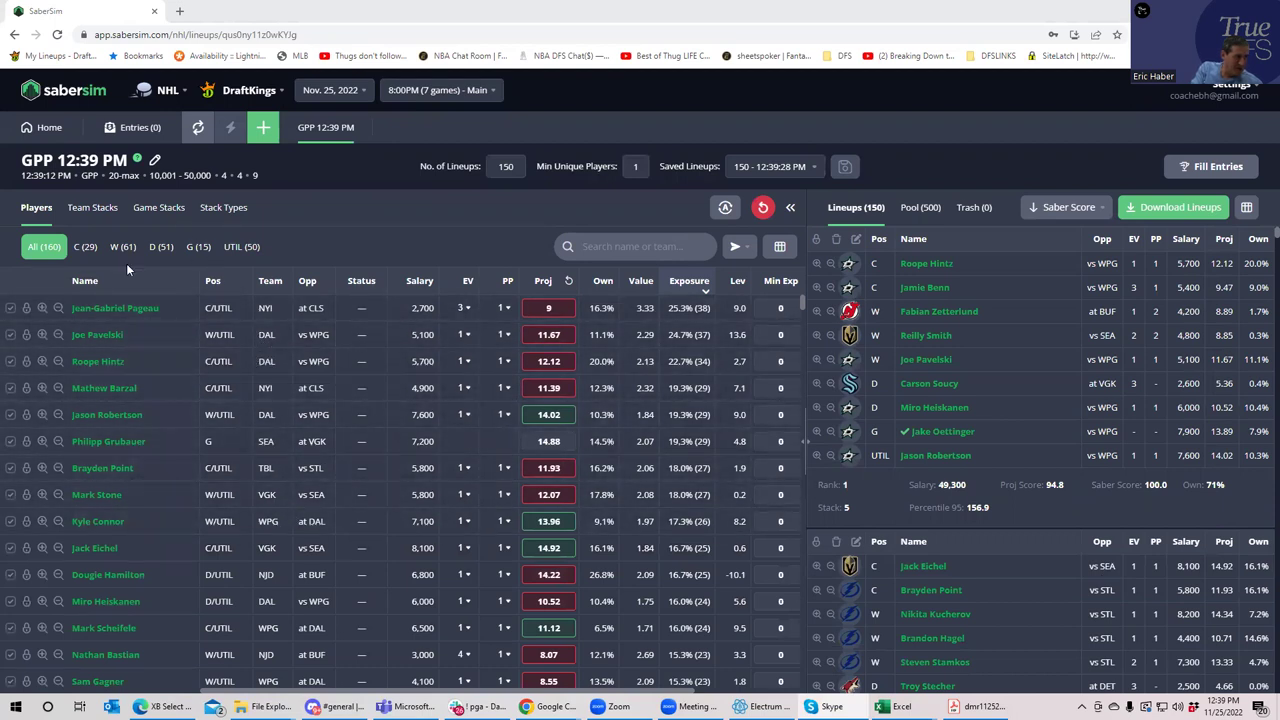
Step: Show the Team Stacks breakdown, with NYI leading at 30.7% and DAL at 26.0%
click(205, 210)
click(159, 208)
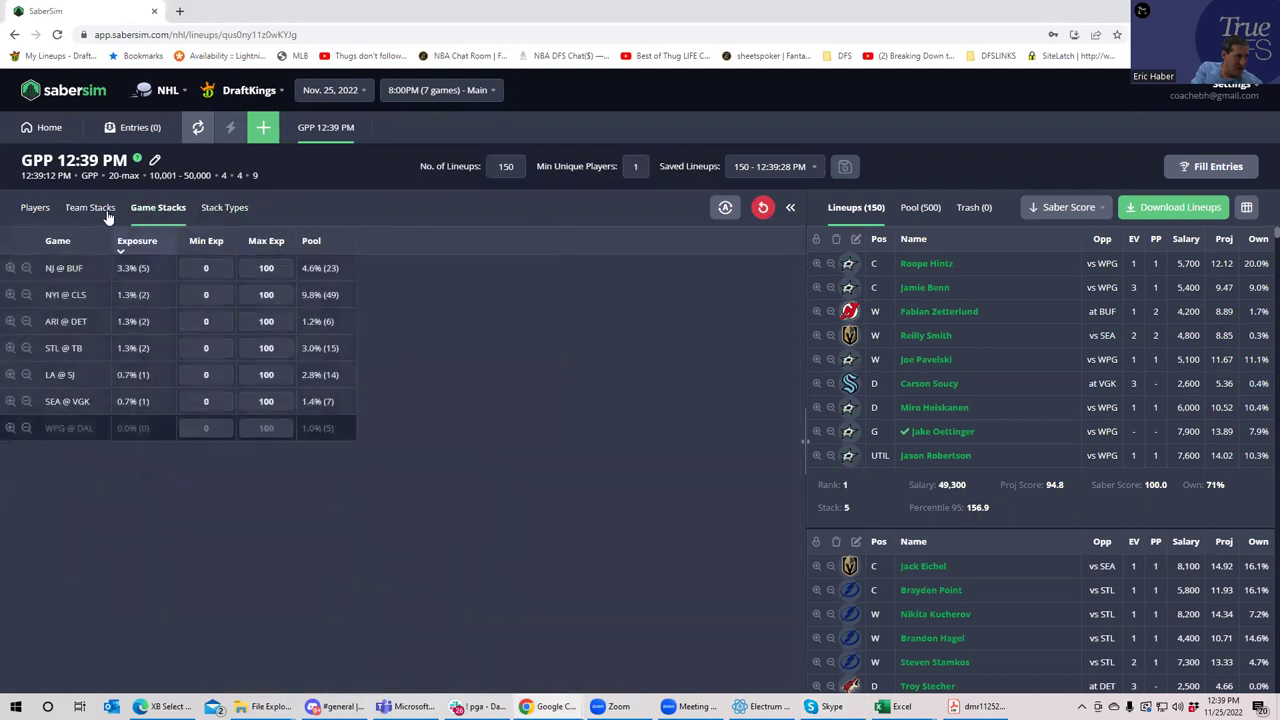
click(104, 208)
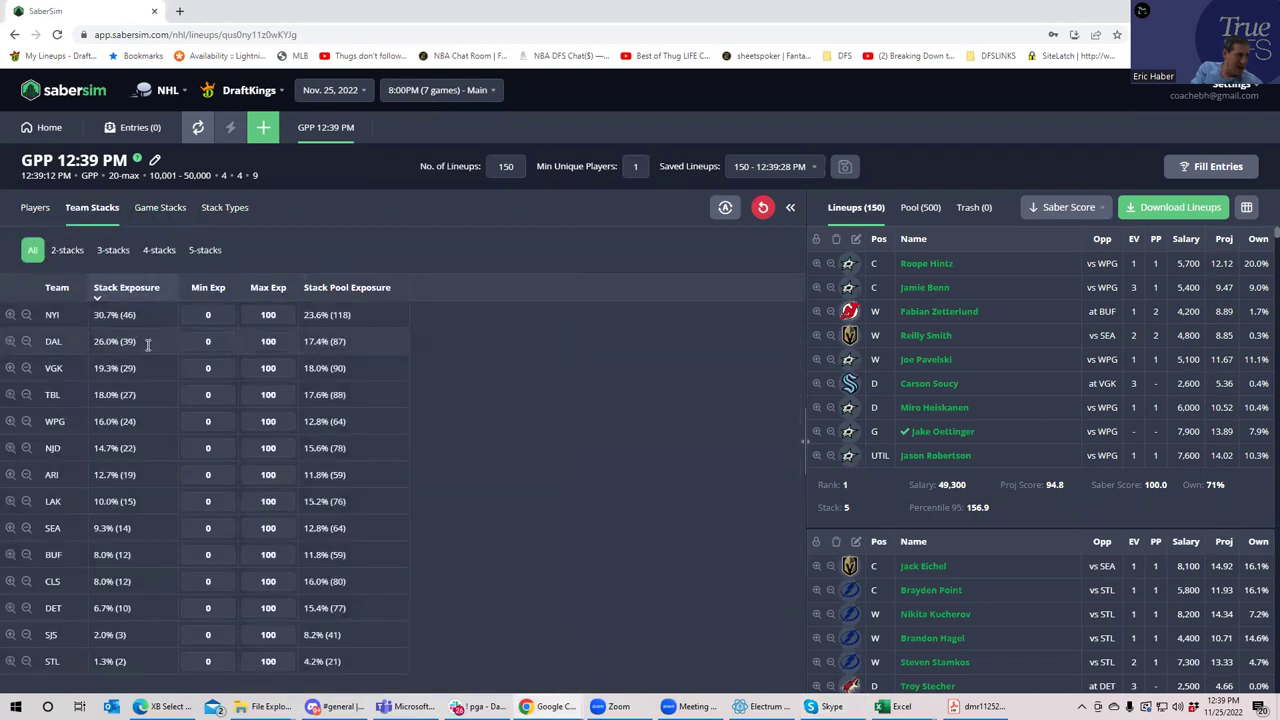